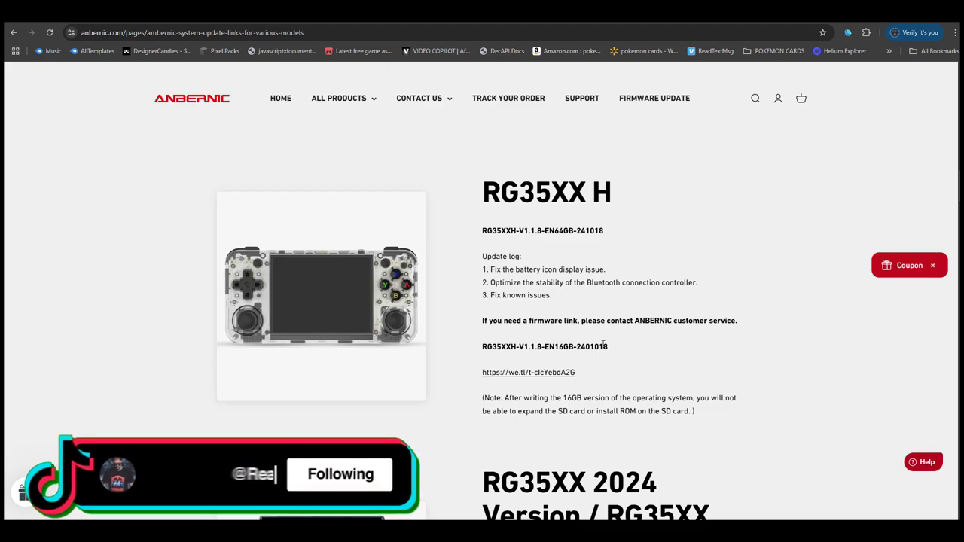
- Highlight the RG35XXH 16GB firmware version text on the Anbernic page, then clear the selection
{"action": "left_click_drag", "start_coordinate": [584, 346], "coordinate": [518, 346]}
{"action": "left_click", "coordinate": [666, 347]}
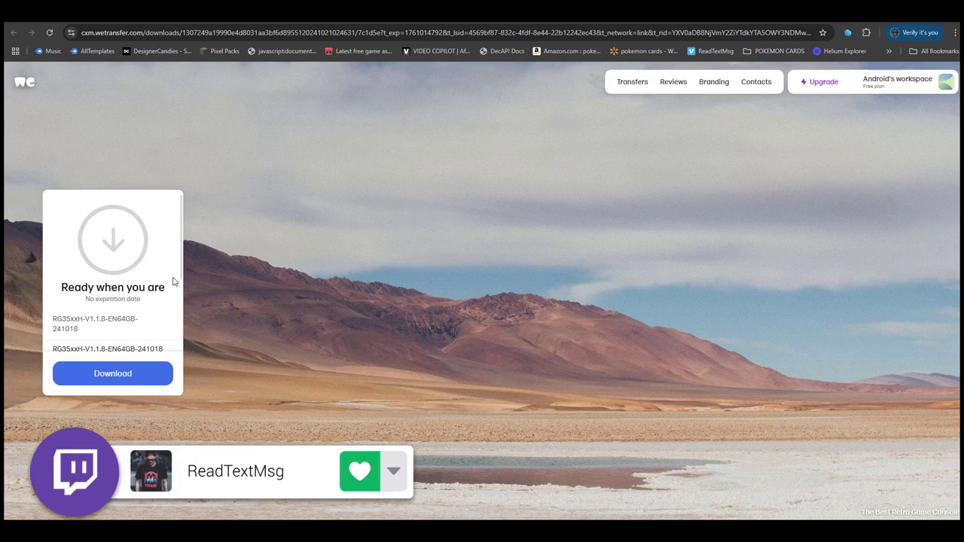
- Highlight the EN64GB-241018 part of the WeTransfer firmware file name
{"action": "left_click_drag", "start_coordinate": [133, 329], "coordinate": [107, 320]}
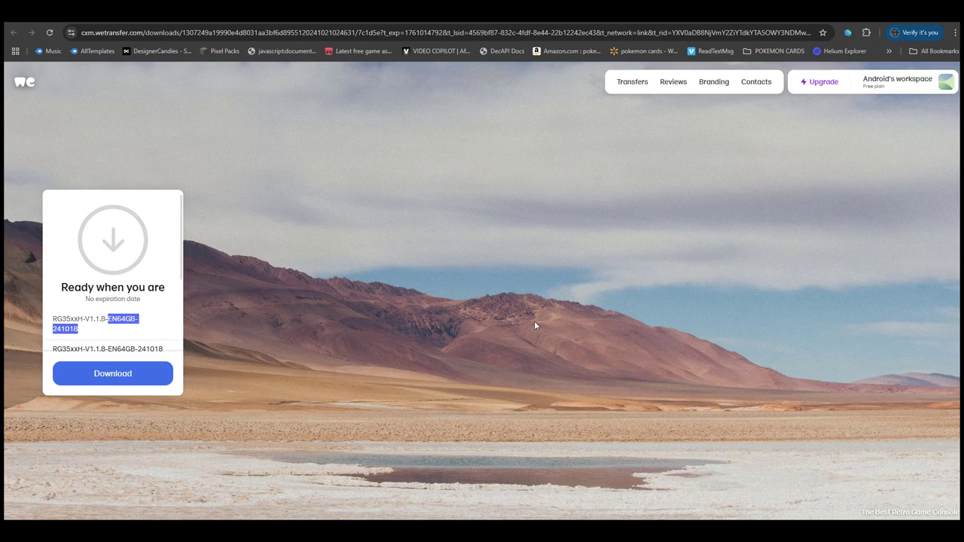
{"action": "mouse_move", "coordinate": [150, 527]}
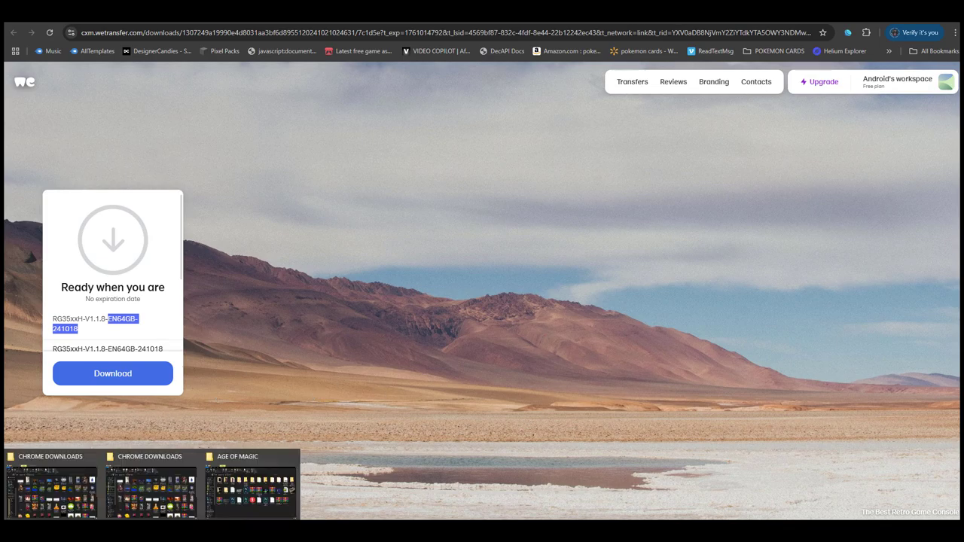
- In the AGE OF MAGIC folder, open the downloaded RG35XXH firmware zip
{"action": "left_click", "coordinate": [226, 490]}
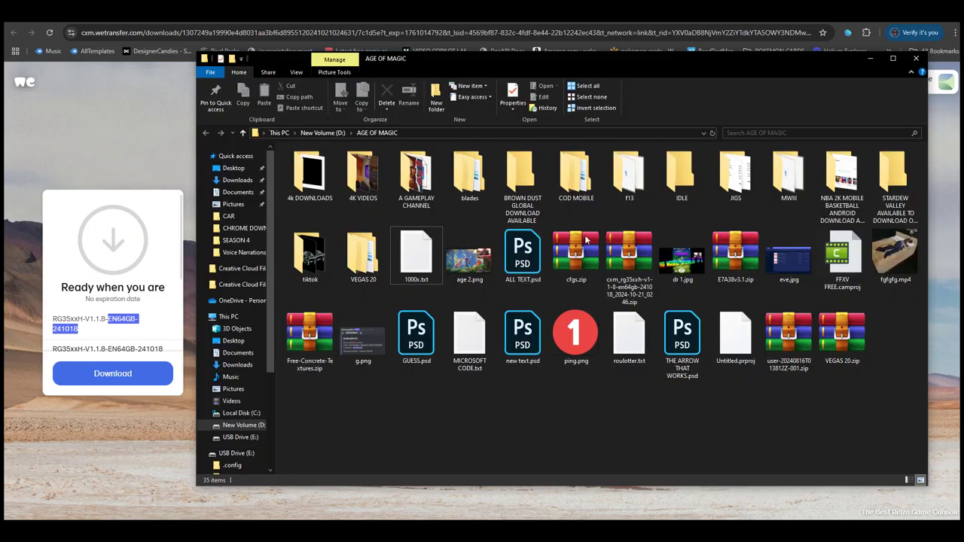
{"action": "left_click", "coordinate": [633, 258]}
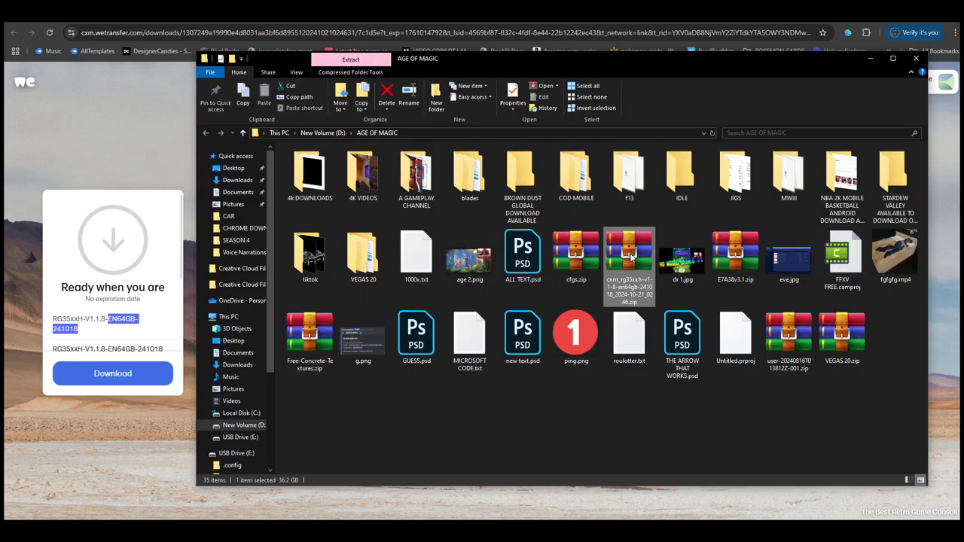
{"action": "double_click", "coordinate": [623, 270]}
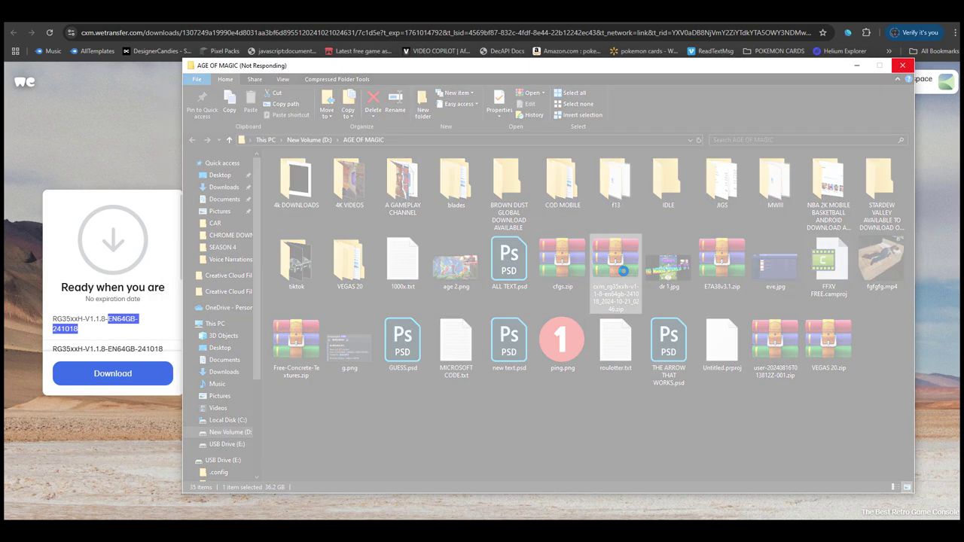
- Choose Extract files for the firmware zip and browse the destination folder tree
{"action": "right_click", "coordinate": [631, 256]}
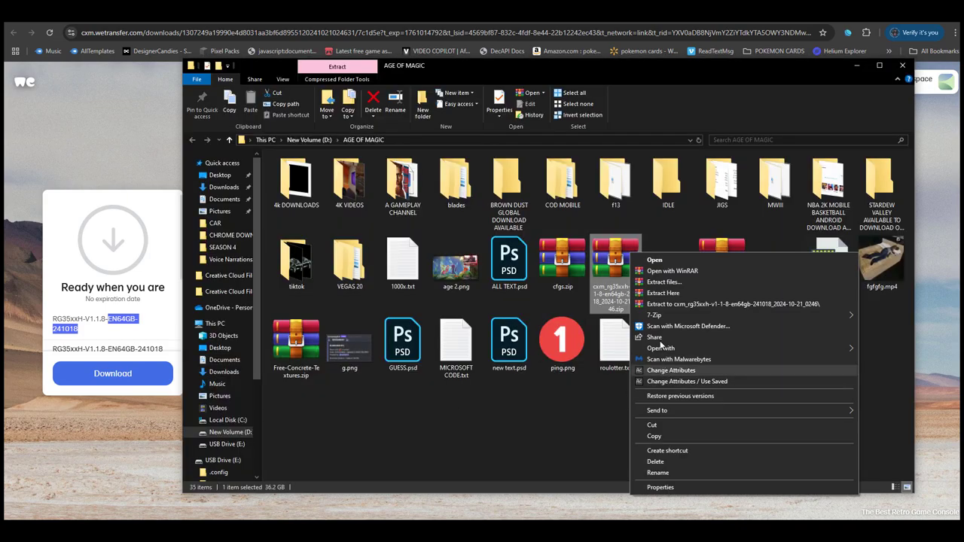
{"action": "left_click", "coordinate": [664, 281]}
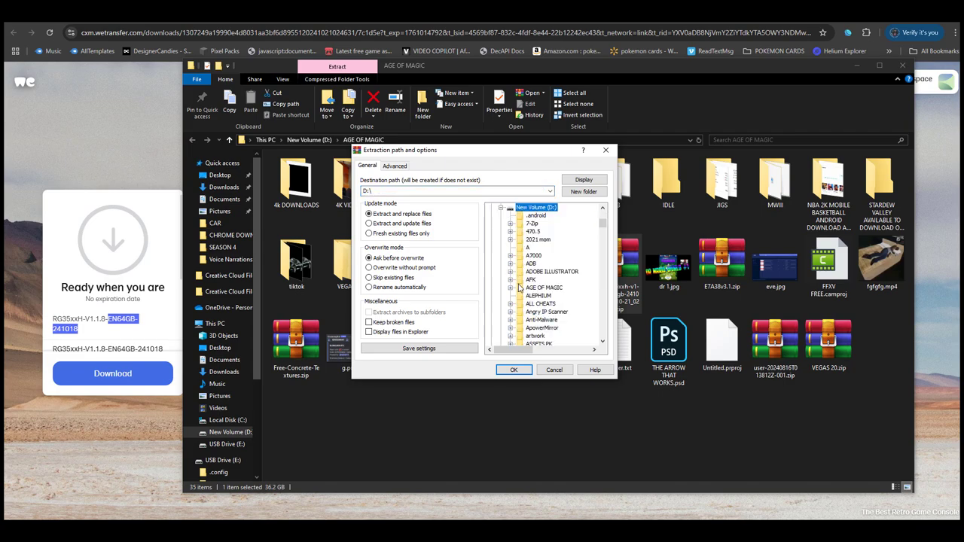
{"action": "scroll", "coordinate": [515, 258], "scroll_direction": "down", "scroll_amount": 1}
{"action": "scroll", "coordinate": [516, 284], "scroll_direction": "down", "scroll_amount": 2}
{"action": "scroll", "coordinate": [516, 284], "scroll_direction": "down", "scroll_amount": 2}
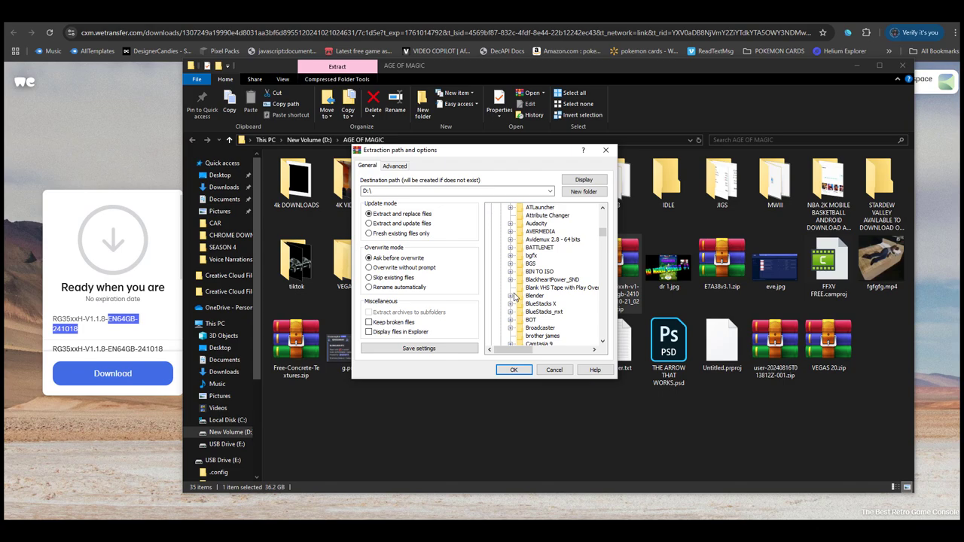
{"action": "scroll", "coordinate": [516, 284], "scroll_direction": "down", "scroll_amount": 2}
{"action": "scroll", "coordinate": [516, 284], "scroll_direction": "down", "scroll_amount": 2}
- Set the extraction destination to AGE OF MAGIC on drive D and start extracting
{"action": "left_click", "coordinate": [510, 303]}
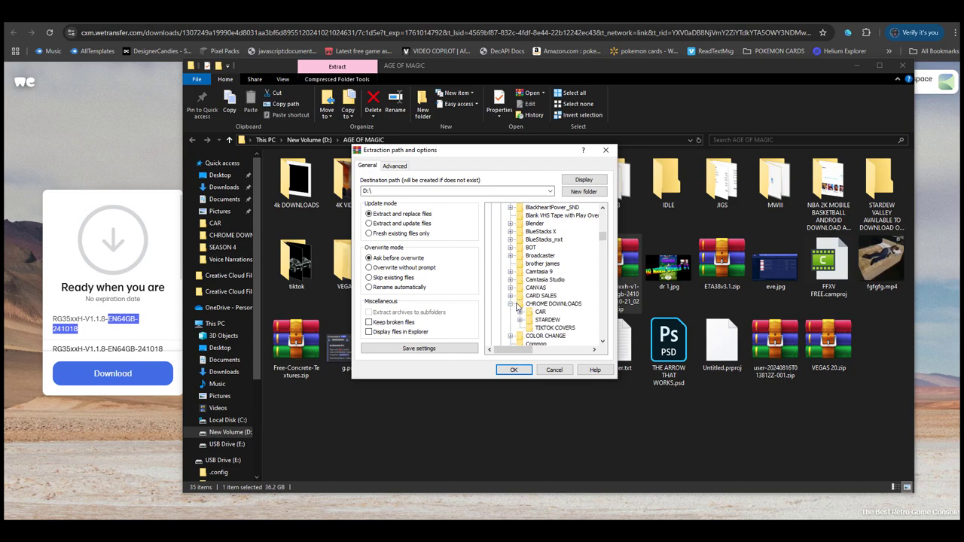
{"action": "left_click", "coordinate": [519, 311]}
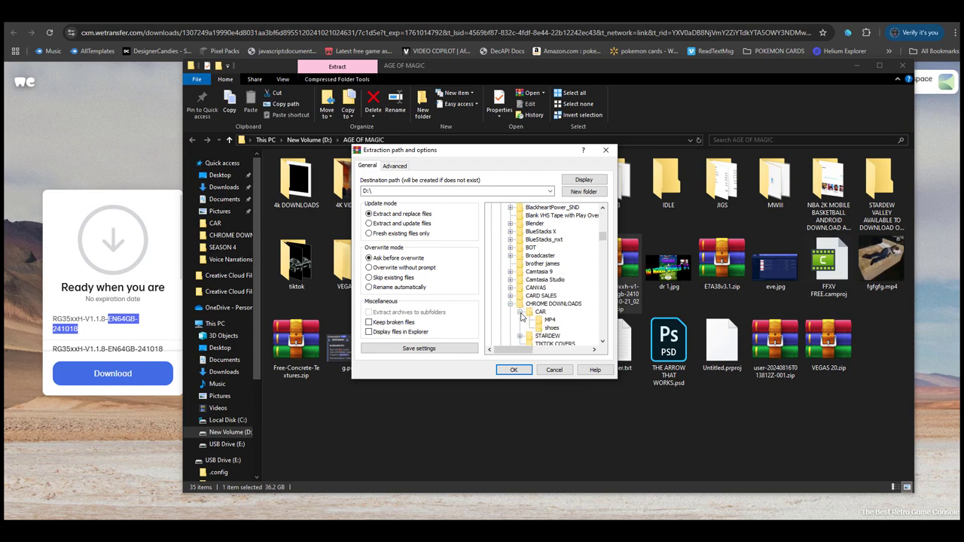
{"action": "scroll", "coordinate": [523, 324], "scroll_direction": "down", "scroll_amount": 1}
{"action": "left_click", "coordinate": [532, 283]}
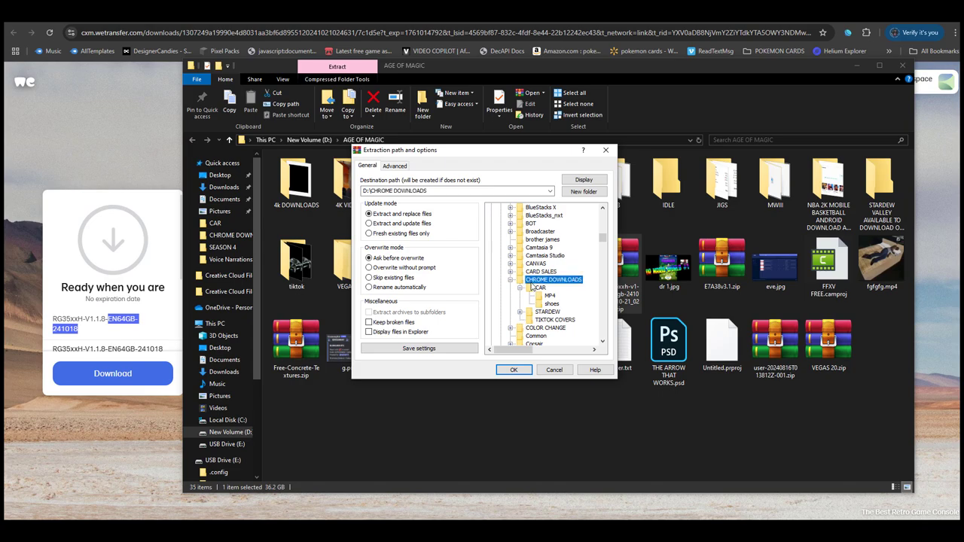
{"action": "scroll", "coordinate": [540, 302], "scroll_direction": "up", "scroll_amount": 2}
{"action": "scroll", "coordinate": [539, 301], "scroll_direction": "up", "scroll_amount": 2}
{"action": "scroll", "coordinate": [540, 301], "scroll_direction": "up", "scroll_amount": 3}
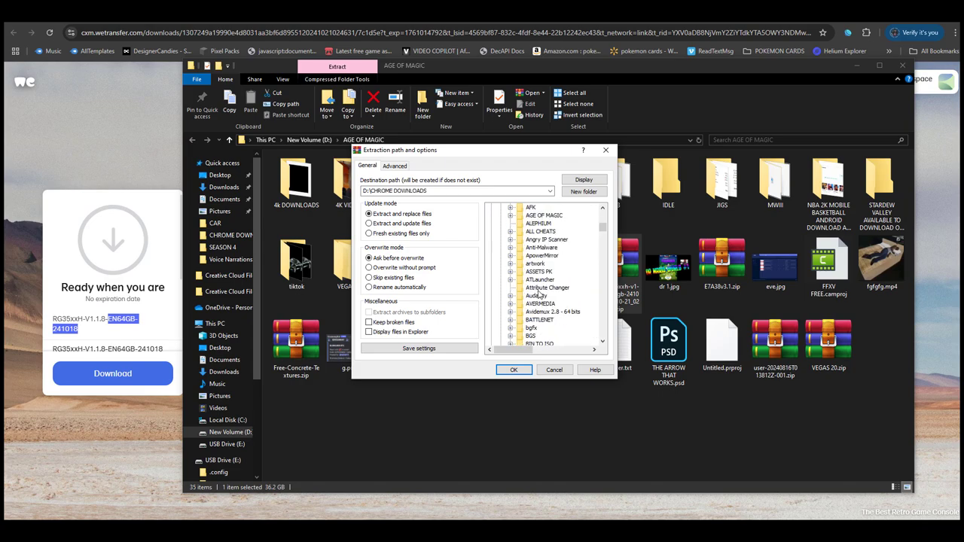
{"action": "left_click", "coordinate": [544, 216]}
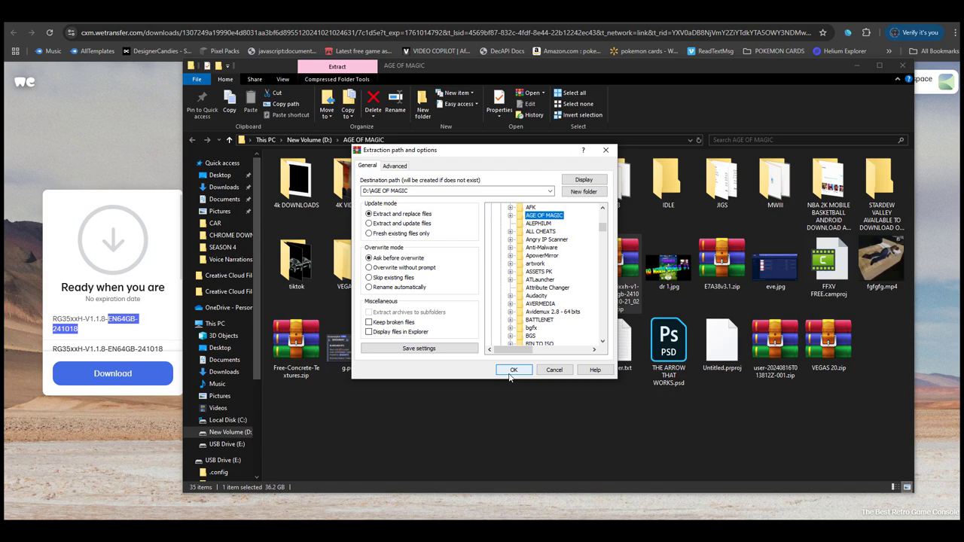
{"action": "left_click", "coordinate": [513, 370]}
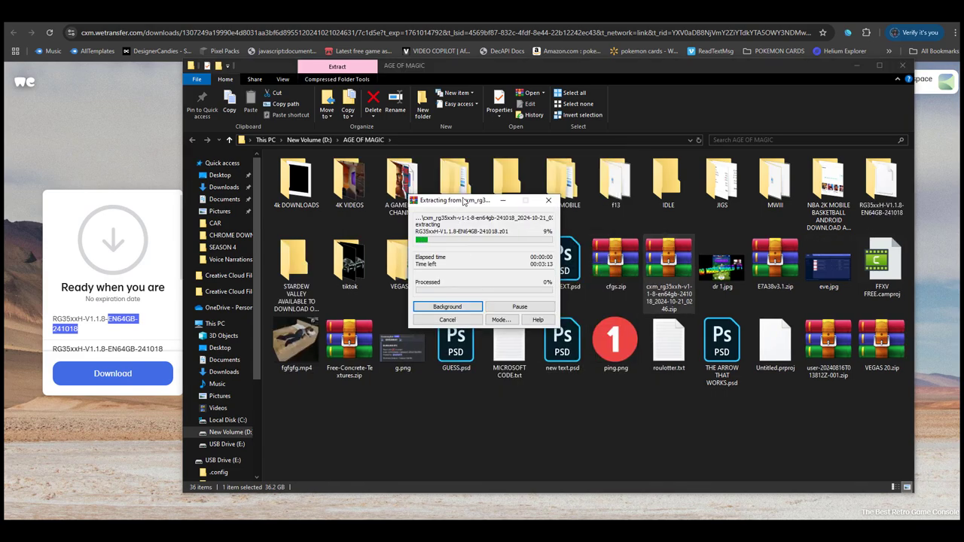
- Move the firmware extraction progress window aside while it runs
{"action": "left_click_drag", "start_coordinate": [489, 205], "coordinate": [445, 243]}
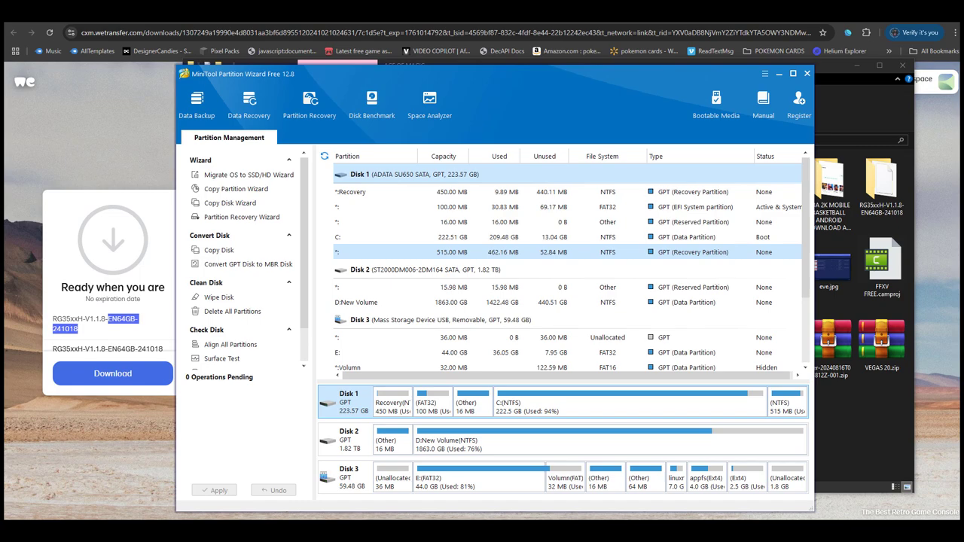
- Check the saves_RA folder on USB Drive E:, then return to MiniTool Partition Wizard
{"action": "key", "text": "alt+Tab"}
{"action": "scroll", "coordinate": [234, 394], "scroll_direction": "down", "scroll_amount": 1}
{"action": "scroll", "coordinate": [235, 394], "scroll_direction": "down", "scroll_amount": 2}
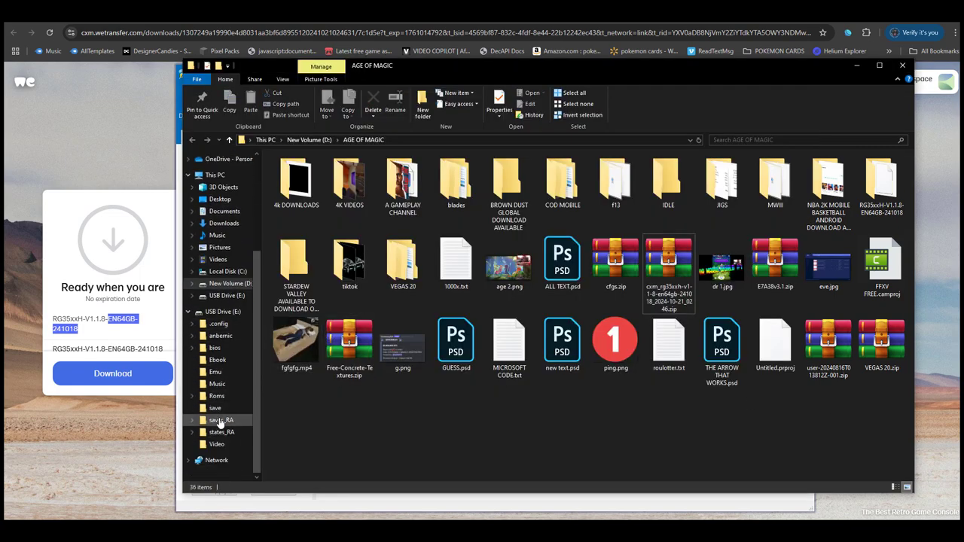
{"action": "left_click", "coordinate": [223, 431]}
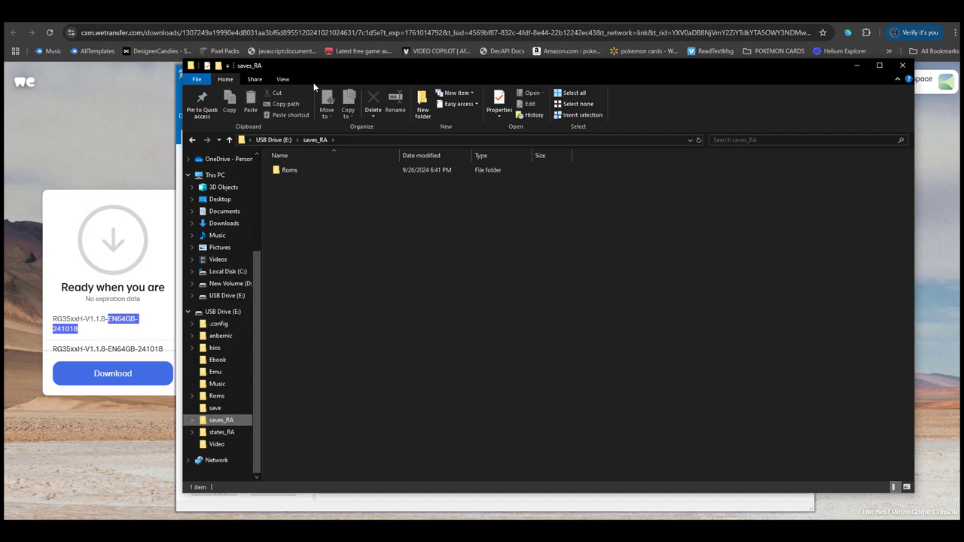
{"action": "left_click_drag", "start_coordinate": [298, 65], "coordinate": [328, 67]}
{"action": "left_click", "coordinate": [197, 74]}
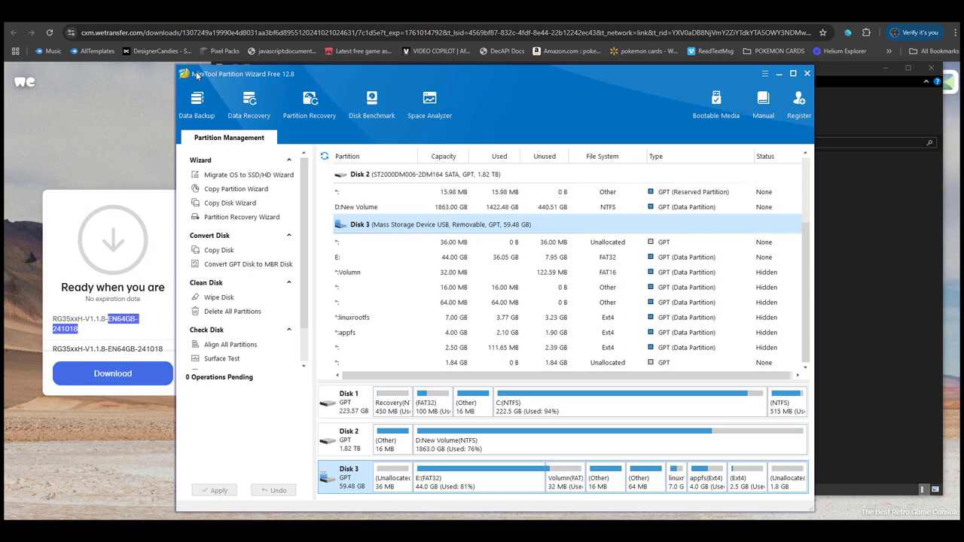
- Queue Delete All Partitions on Disk 3 and select the resulting unallocated space
{"action": "right_click", "coordinate": [349, 474]}
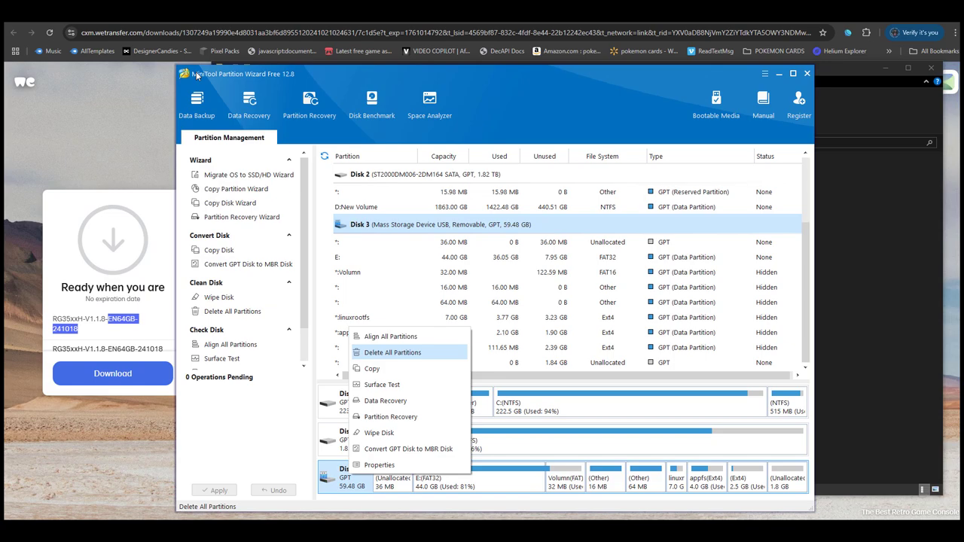
{"action": "key", "text": "Escape"}
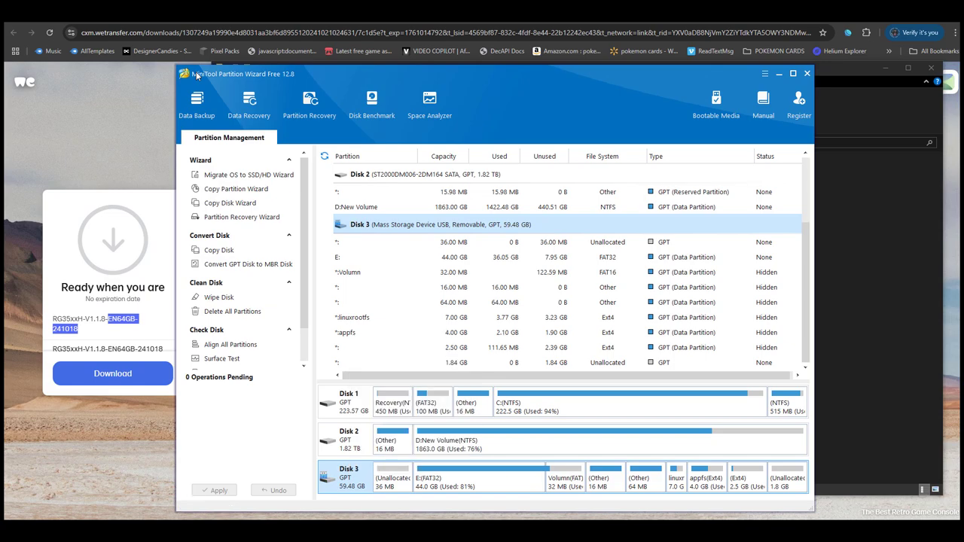
{"action": "key", "text": "Left"}
{"action": "key", "text": "Return"}
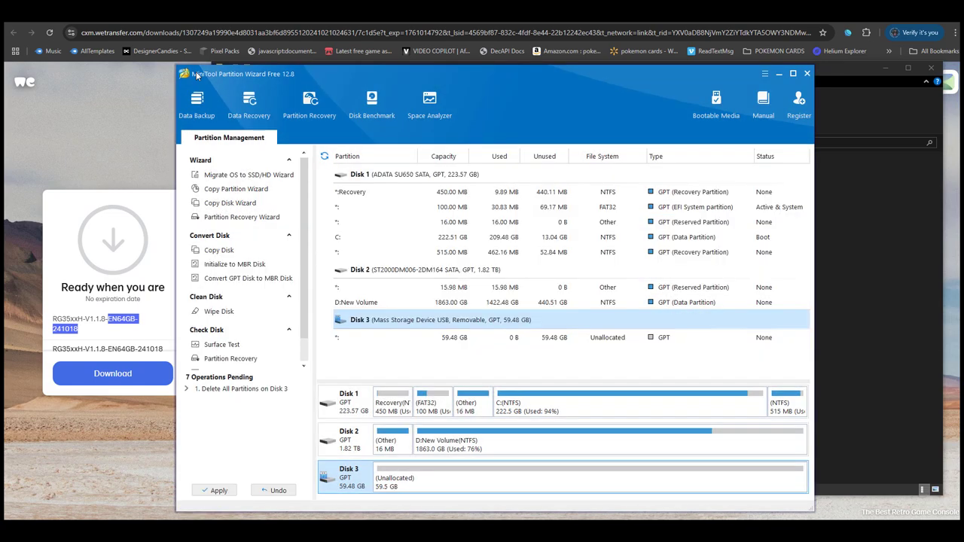
{"action": "key", "text": "Down"}
{"action": "key", "text": "shift+F10"}
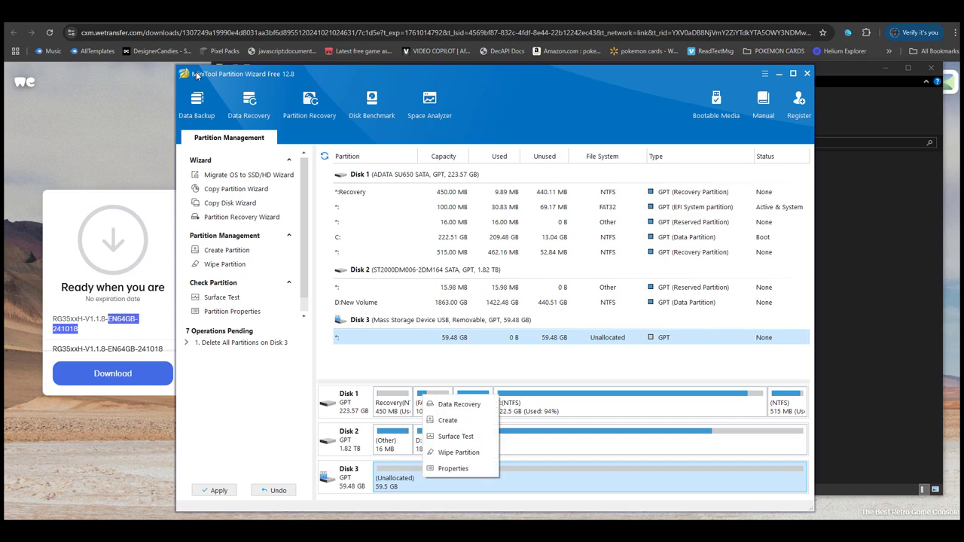
{"action": "key", "text": "Up"}
{"action": "key", "text": "Up"}
{"action": "key", "text": "Up"}
{"action": "key", "text": "Up"}
- Create a new FAT32 partition in Disk 3's unallocated space
{"action": "key", "text": "Escape"}
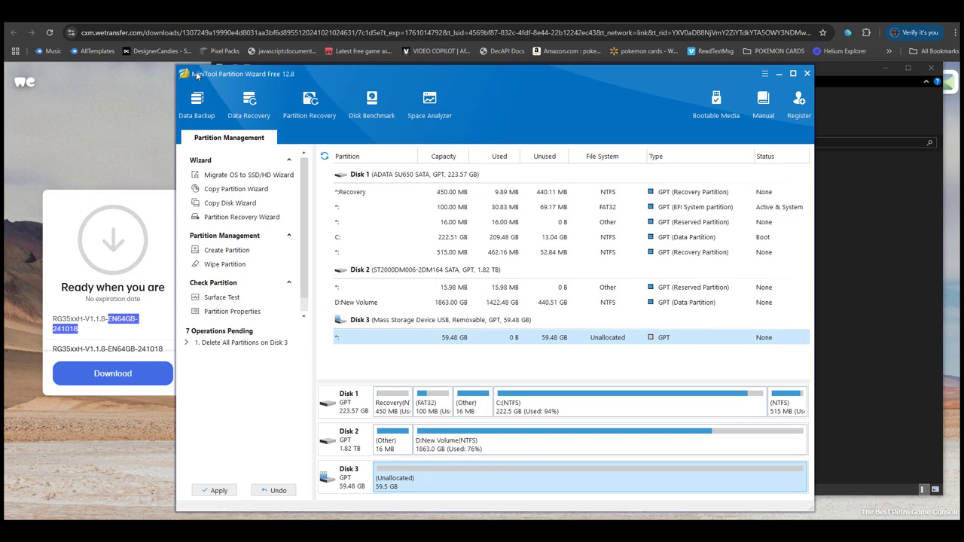
{"action": "key", "text": "Return"}
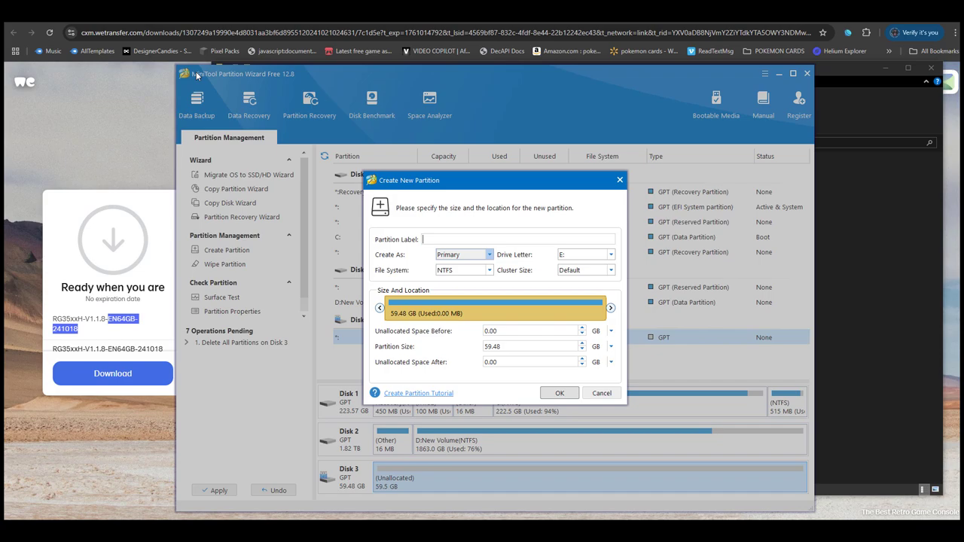
{"action": "type", "text": "332"}
{"action": "key", "text": "BackSpace"}
{"action": "key", "text": "BackSpace"}
{"action": "key", "text": "BackSpace"}
{"action": "type", "text": "11"}
{"action": "key", "text": "Tab"}
{"action": "key", "text": "Tab"}
{"action": "key", "text": "alt+Down"}
{"action": "key", "text": "Up"}
{"action": "key", "text": "Up"}
{"action": "key", "text": "Return"}
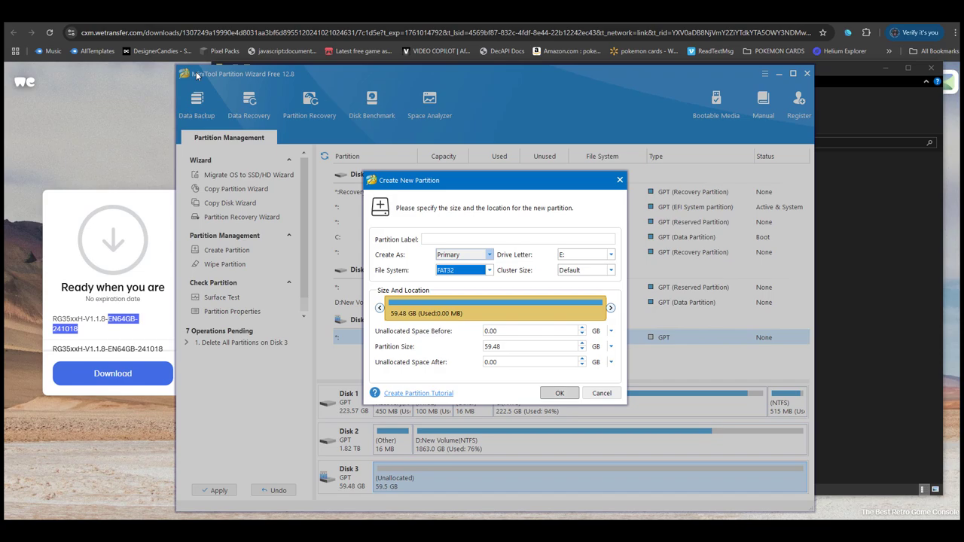
{"action": "key", "text": "Return"}
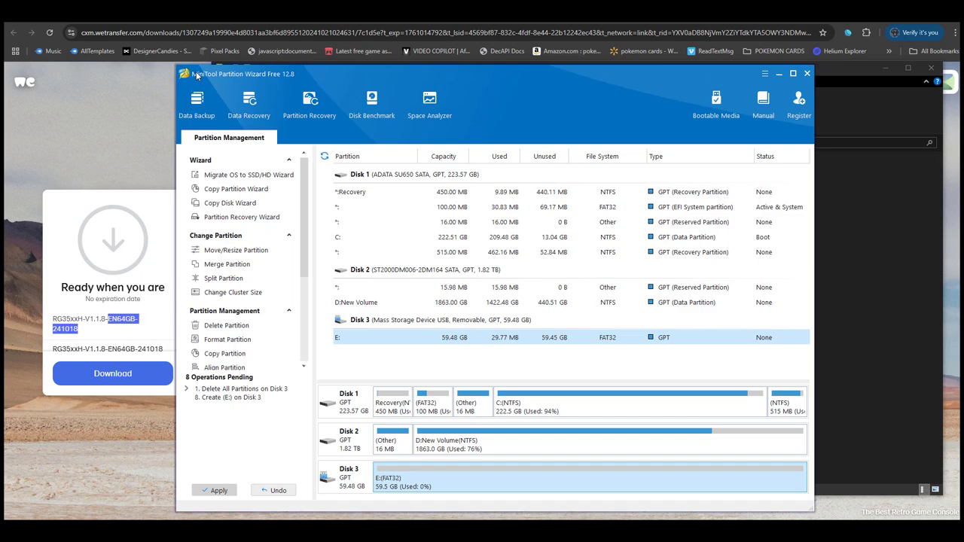
- Apply all pending operations and dismiss the success message
{"action": "key", "text": "Return"}
{"action": "key", "text": "Left"}
{"action": "key", "text": "Return"}
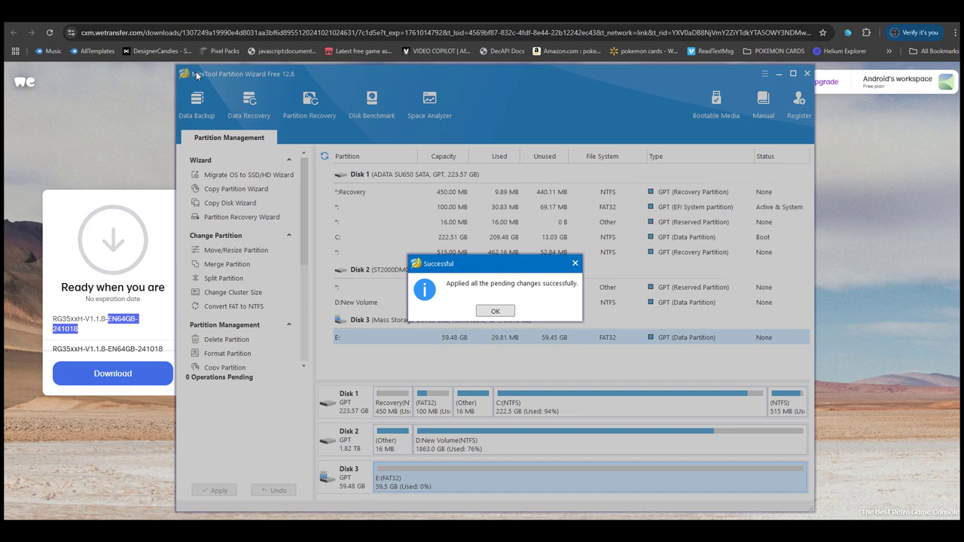
{"action": "key", "text": "Return"}
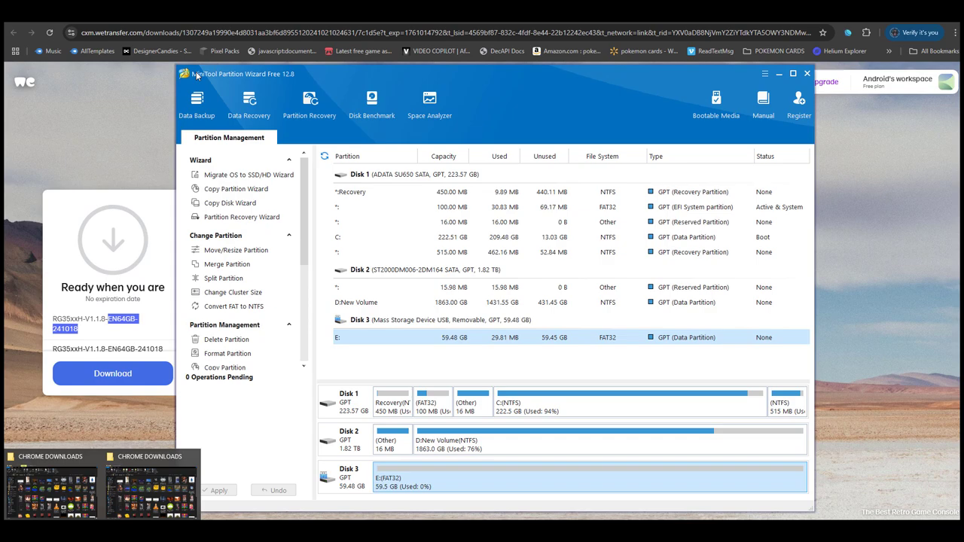
- Check the drive list in File Explorer, then bring WinRAR's extraction progress into view
{"action": "left_click", "coordinate": [151, 475]}
{"action": "left_click", "coordinate": [150, 446]}
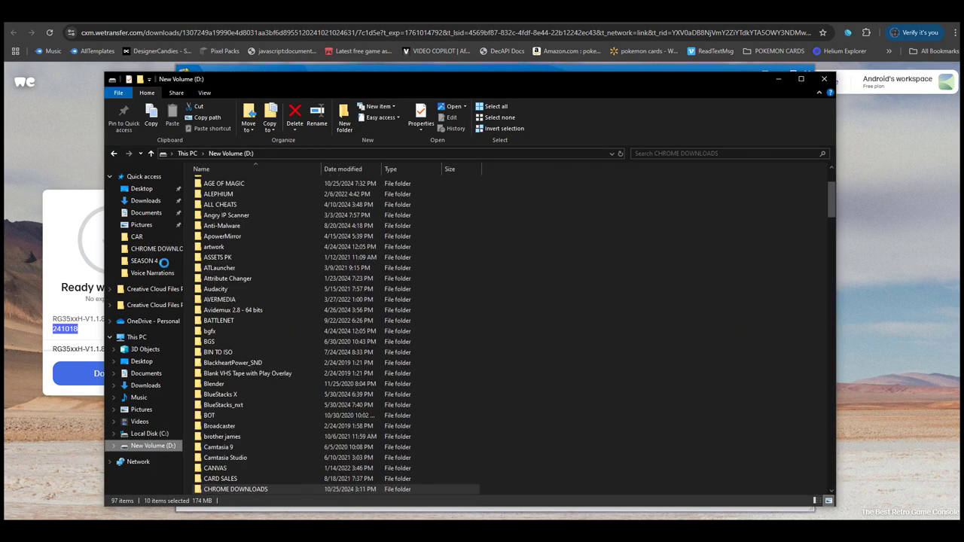
{"action": "left_click", "coordinate": [778, 79]}
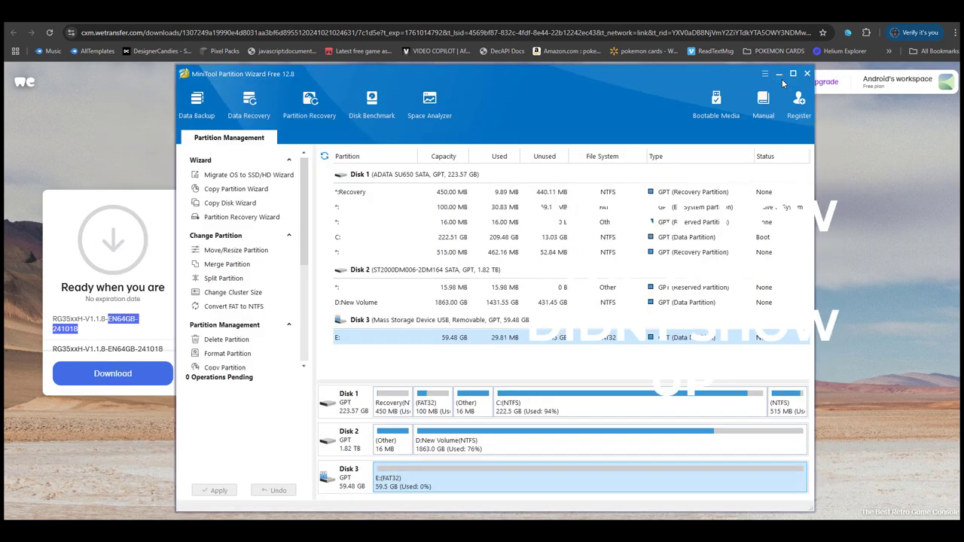
{"action": "left_click_drag", "start_coordinate": [407, 254], "coordinate": [470, 264]}
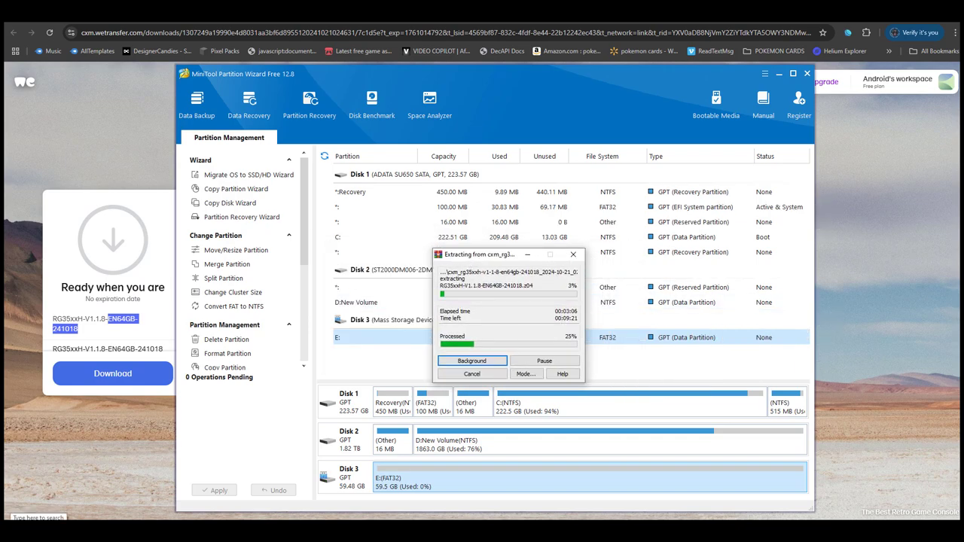
- Open Disk Management through a Start menu search
{"action": "key", "text": "super"}
{"action": "type", "text": "c"}
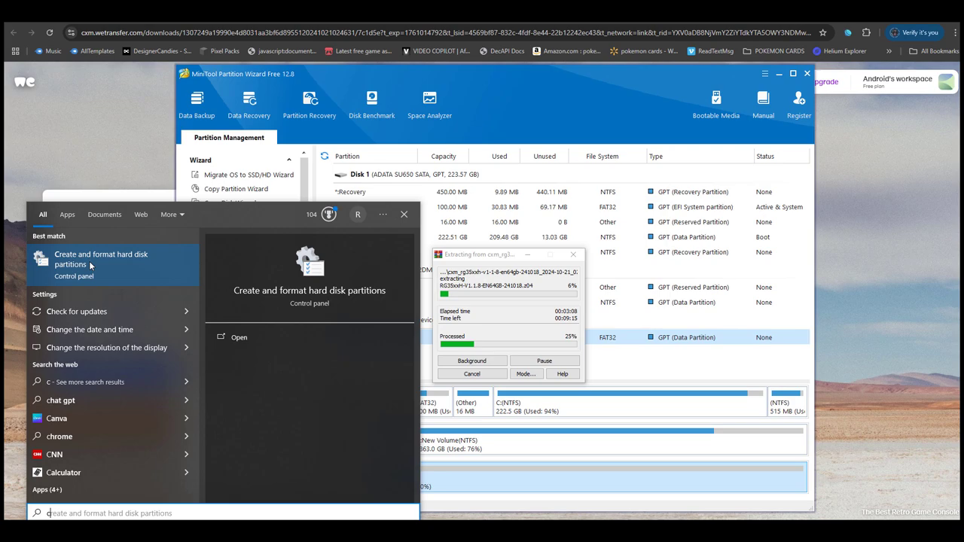
{"action": "left_click", "coordinate": [91, 264]}
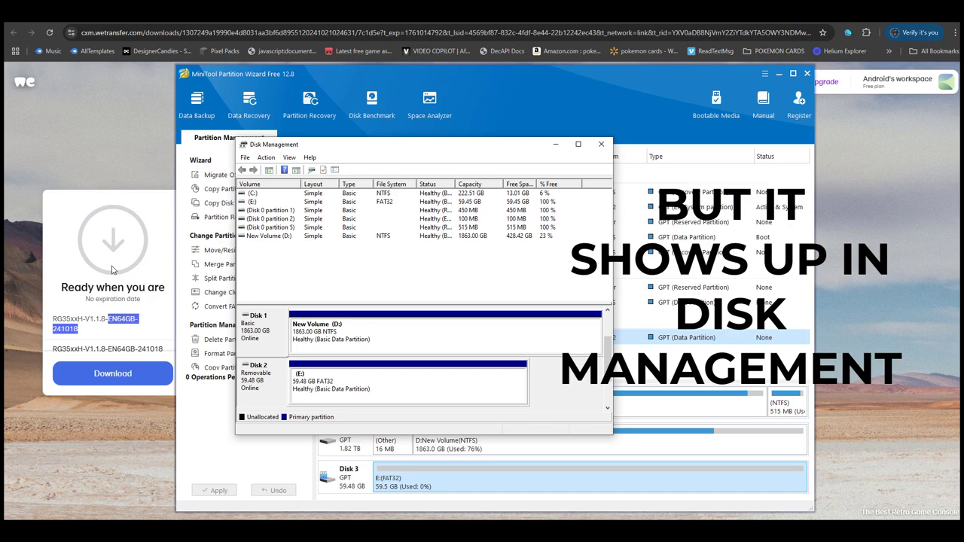
- Give the card's FAT32 partition a different drive letter and accept the warning
{"action": "right_click", "coordinate": [268, 386]}
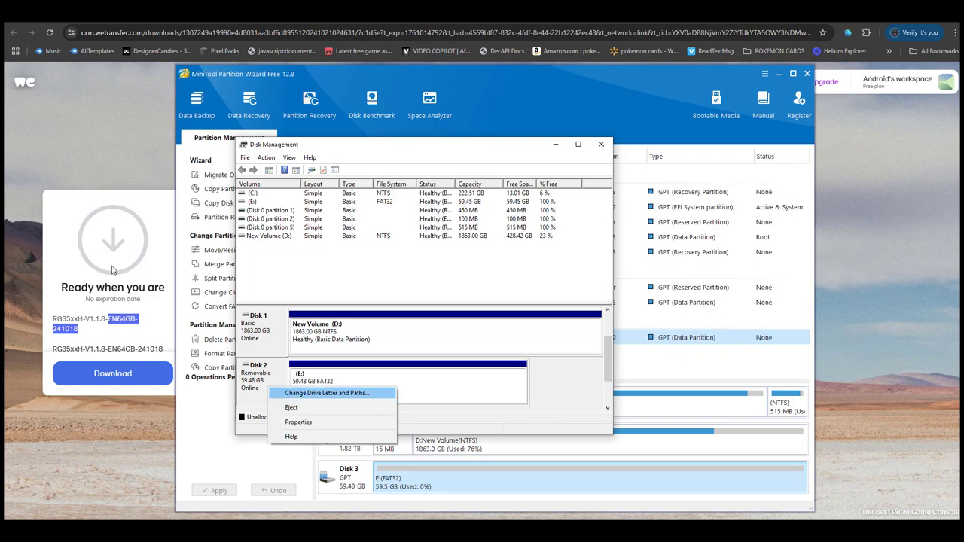
{"action": "key", "text": "Return"}
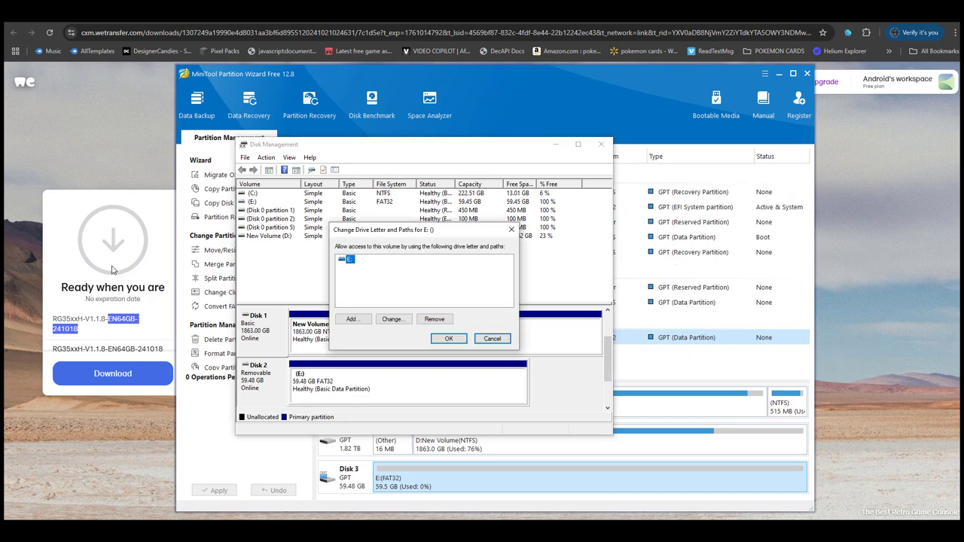
{"action": "key", "text": "alt+c"}
{"action": "key", "text": "alt+Down"}
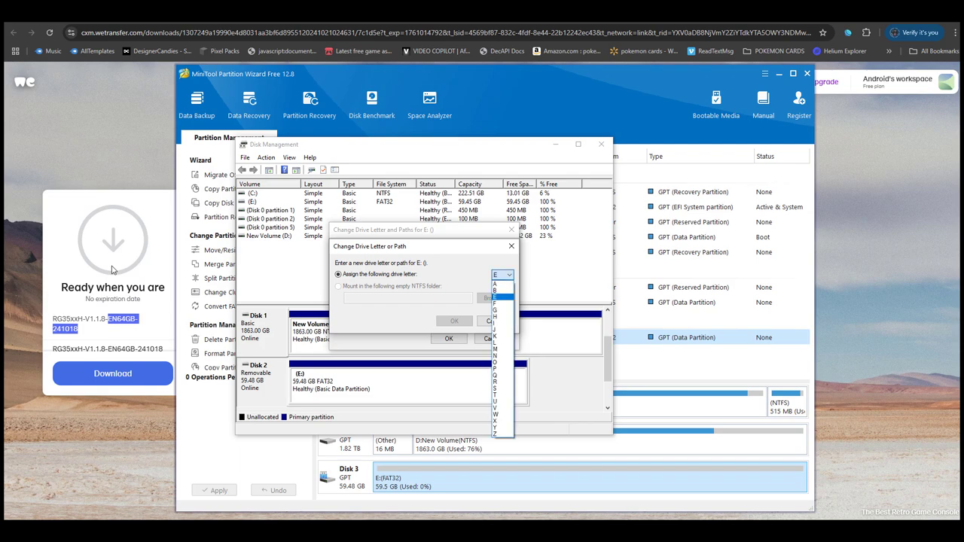
{"action": "key", "text": "Up"}
{"action": "key", "text": "Return"}
{"action": "key", "text": "Return"}
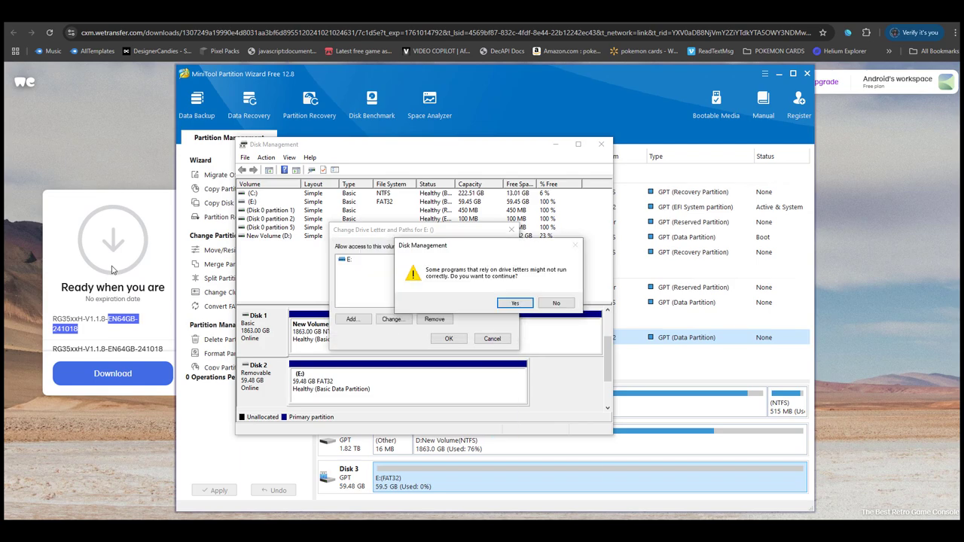
{"action": "key", "text": "Return"}
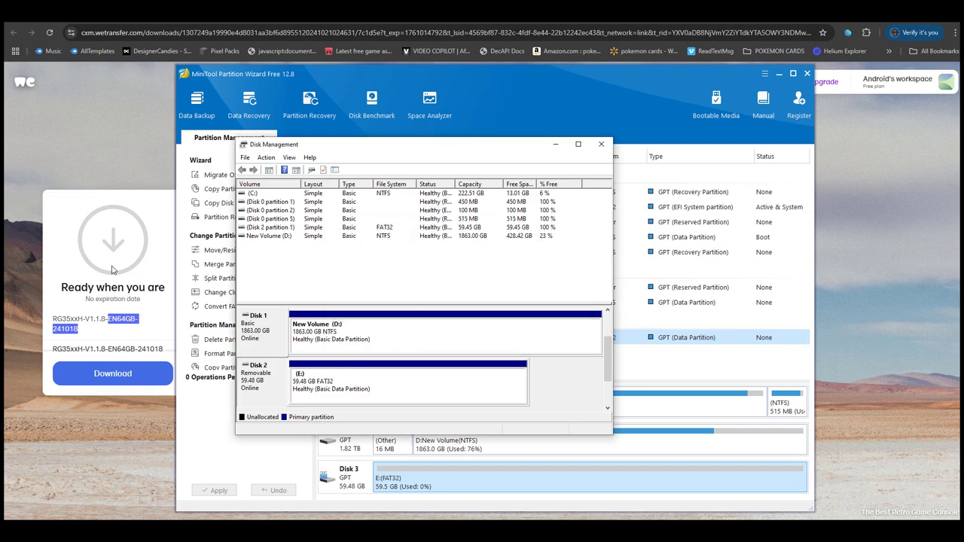
- Check USB Drive (B:) Properties to confirm the card is an empty FAT32 drive
{"action": "left_click", "coordinate": [162, 467]}
{"action": "scroll", "coordinate": [161, 466], "scroll_direction": "down", "scroll_amount": 1}
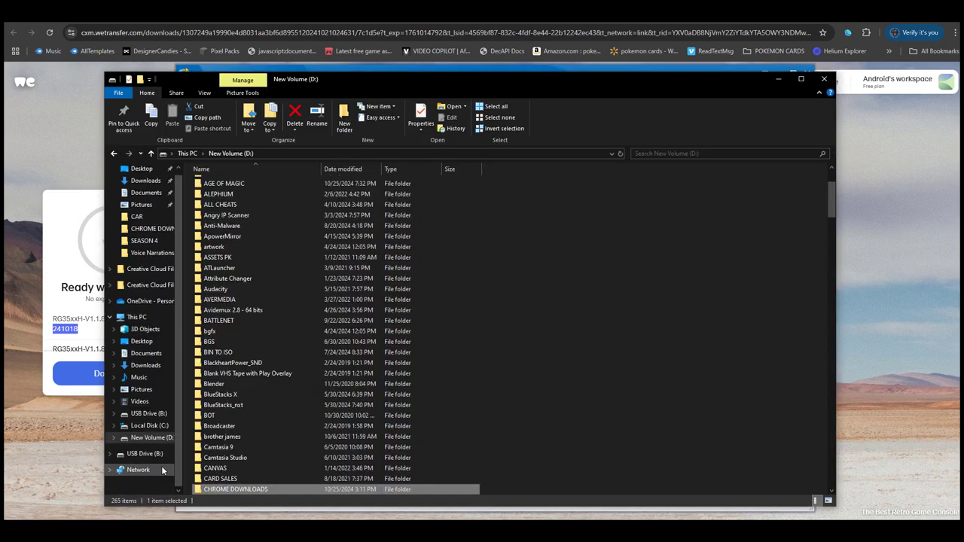
{"action": "left_click", "coordinate": [151, 456]}
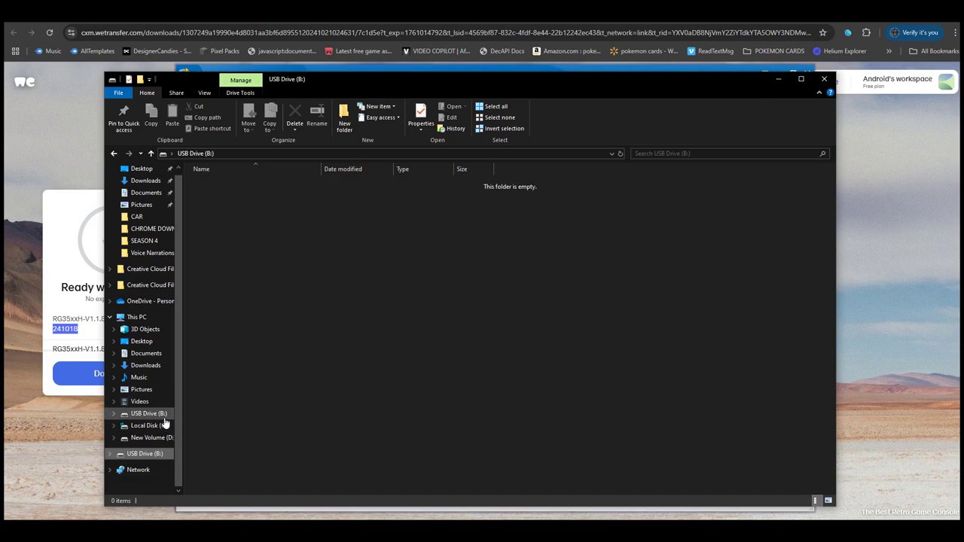
{"action": "right_click", "coordinate": [165, 415]}
{"action": "left_click", "coordinate": [193, 410]}
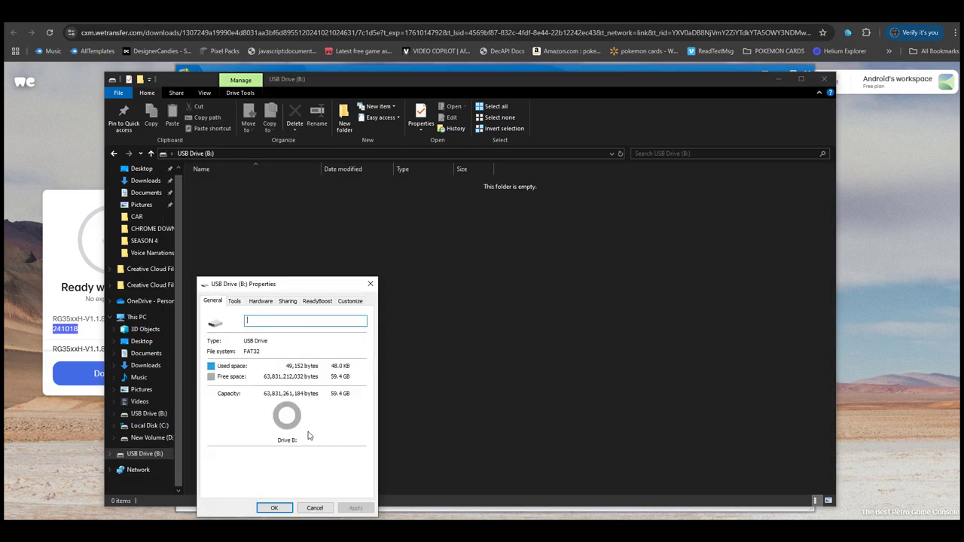
{"action": "left_click", "coordinate": [314, 507]}
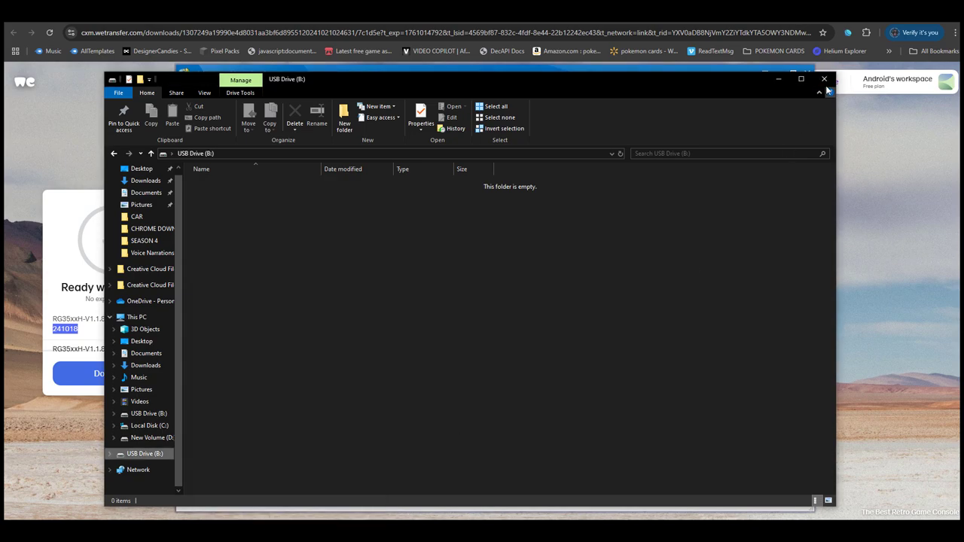
- Close File Explorer and Disk Management, and move the WinRAR extraction progress window aside
{"action": "left_click", "coordinate": [825, 80]}
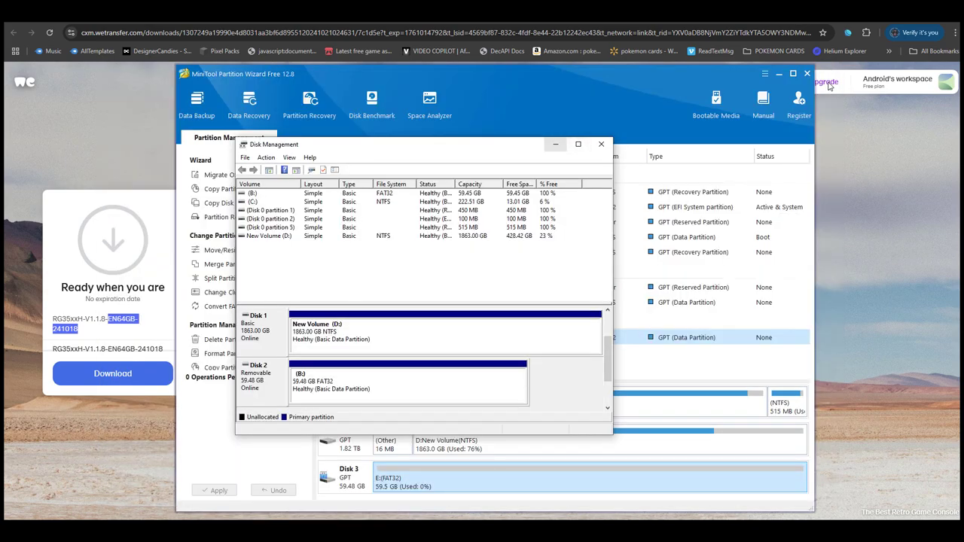
{"action": "left_click", "coordinate": [601, 143]}
{"action": "left_click_drag", "start_coordinate": [493, 256], "coordinate": [476, 252]}
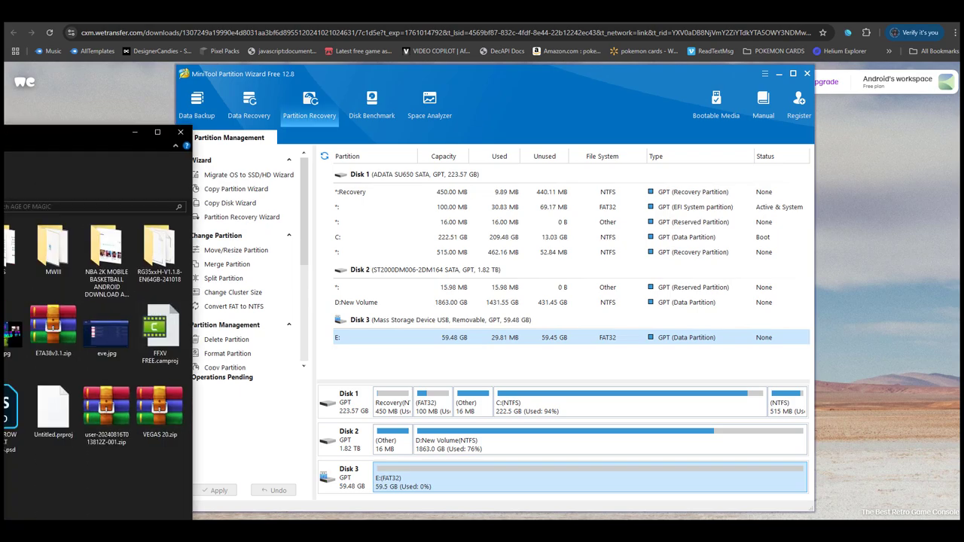
- Bring Explorer into view and open RG35xxH-V1.1.8-EN64GB-241018 inside AGE OF MAGIC
{"action": "left_click_drag", "start_coordinate": [8, 86], "coordinate": [339, 90]}
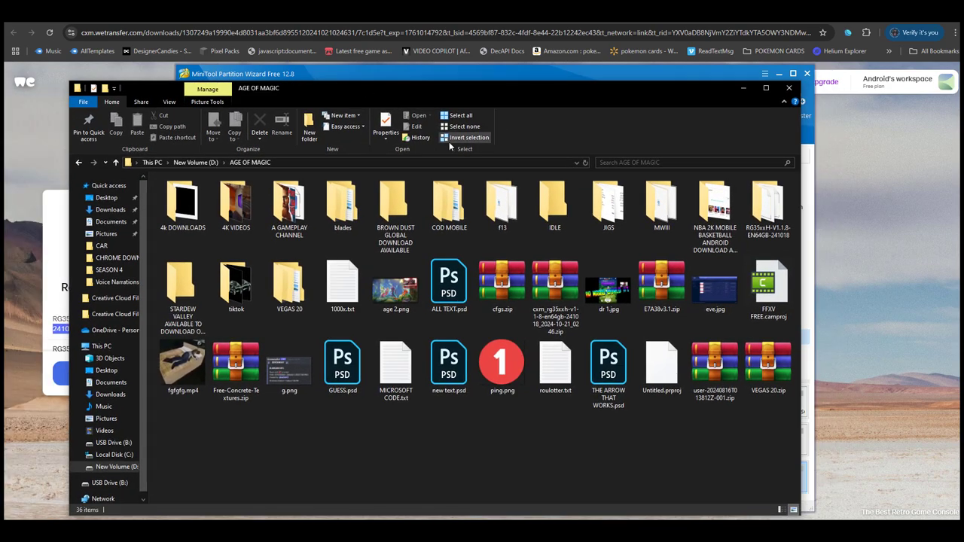
{"action": "double_click", "coordinate": [769, 218]}
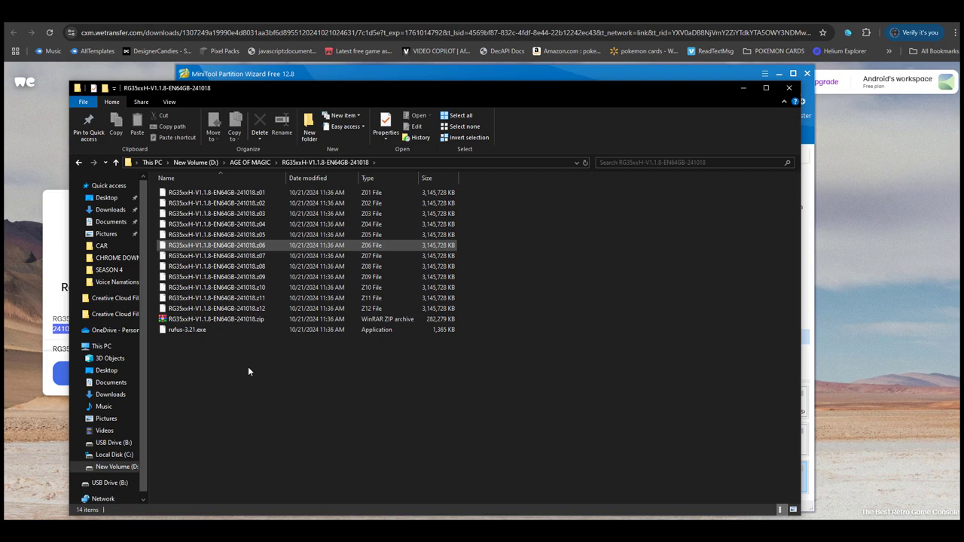
- Extract the split firmware zip with 7-Zip's Extract files... into RG35xxH-V1.1.8-EN64GB-241018
{"action": "right_click", "coordinate": [266, 317]}
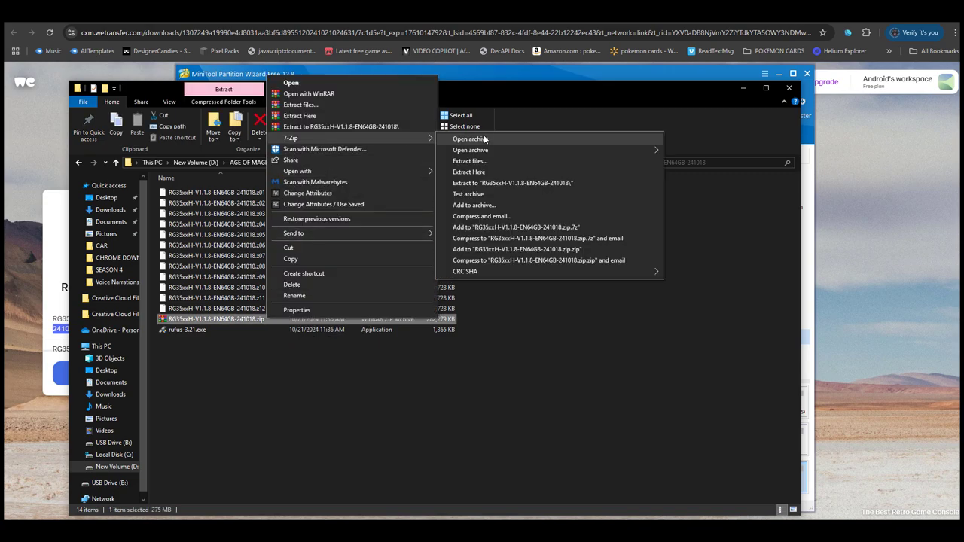
{"action": "mouse_move", "coordinate": [291, 137]}
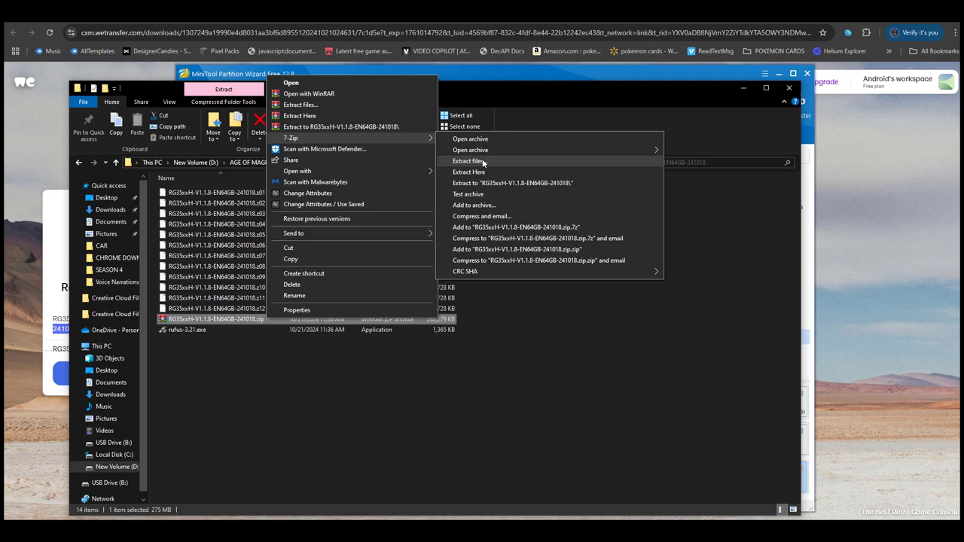
{"action": "left_click", "coordinate": [482, 161]}
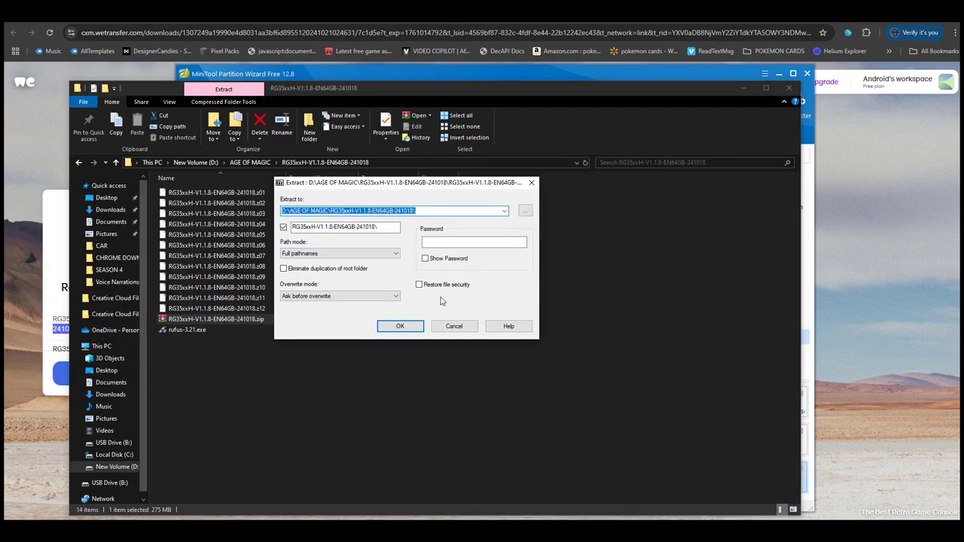
{"action": "left_click", "coordinate": [401, 328]}
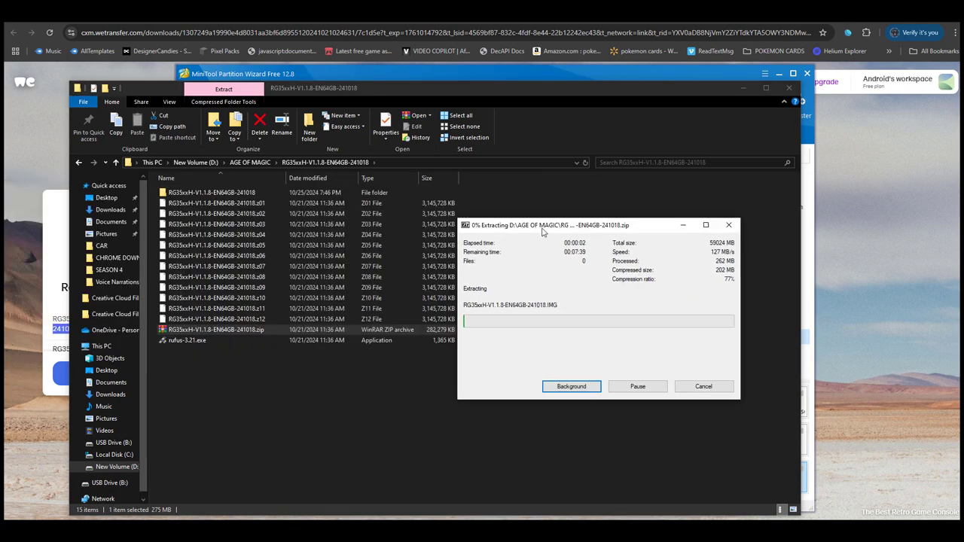
{"action": "left_click_drag", "start_coordinate": [543, 226], "coordinate": [518, 207]}
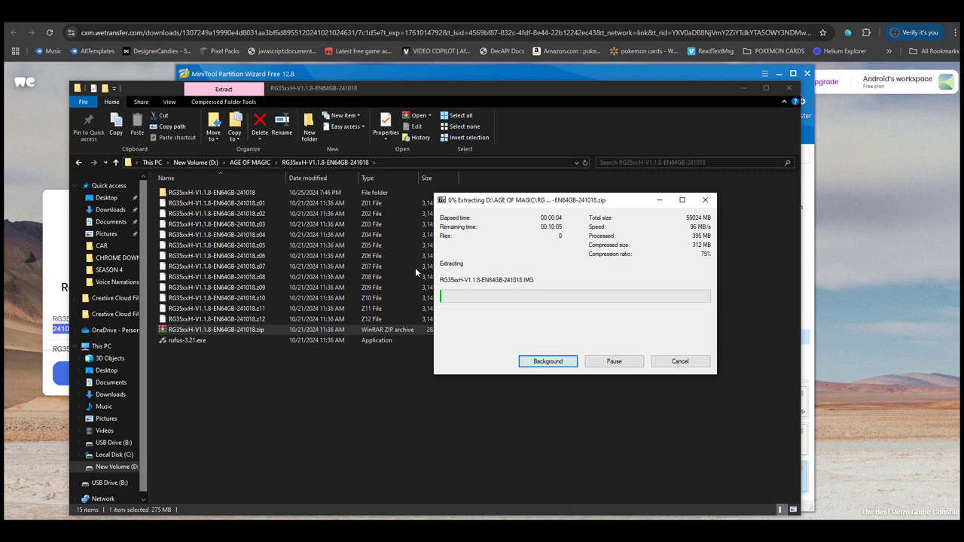
{"action": "left_click", "coordinate": [264, 192]}
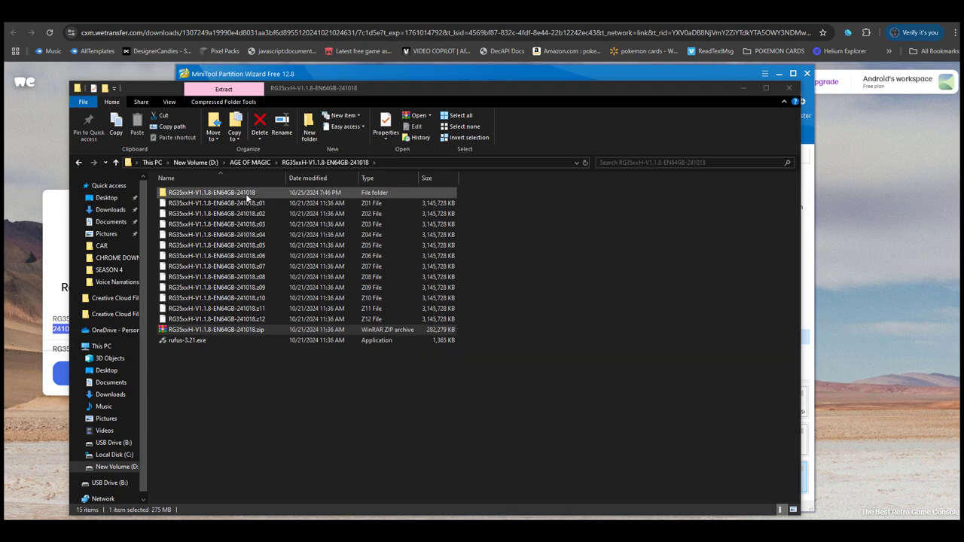
- Browse Rufus's image picker from the V1.1.7 folder to the RG35xxH-V1.1.8-EN64GB-241018 folder
{"action": "double_click", "coordinate": [247, 195]}
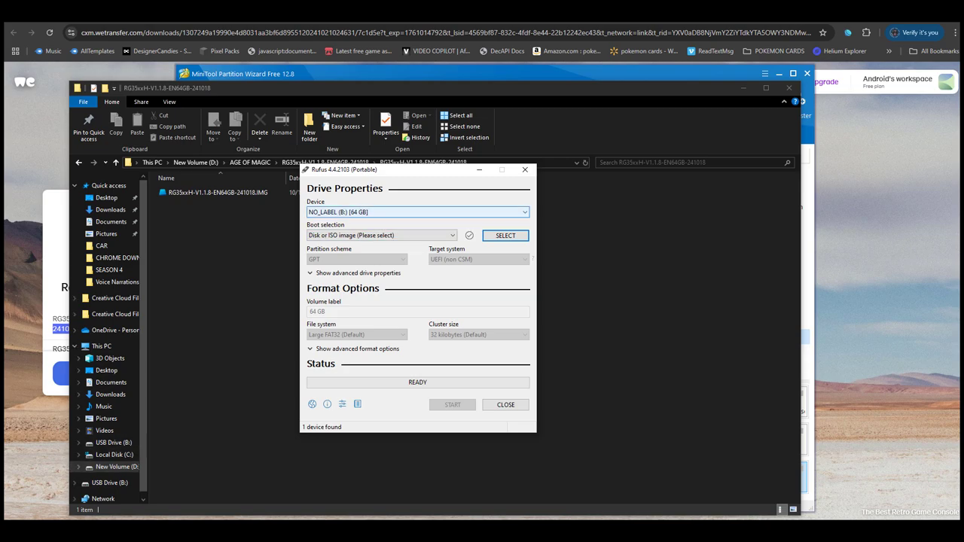
{"action": "left_click", "coordinate": [506, 235]}
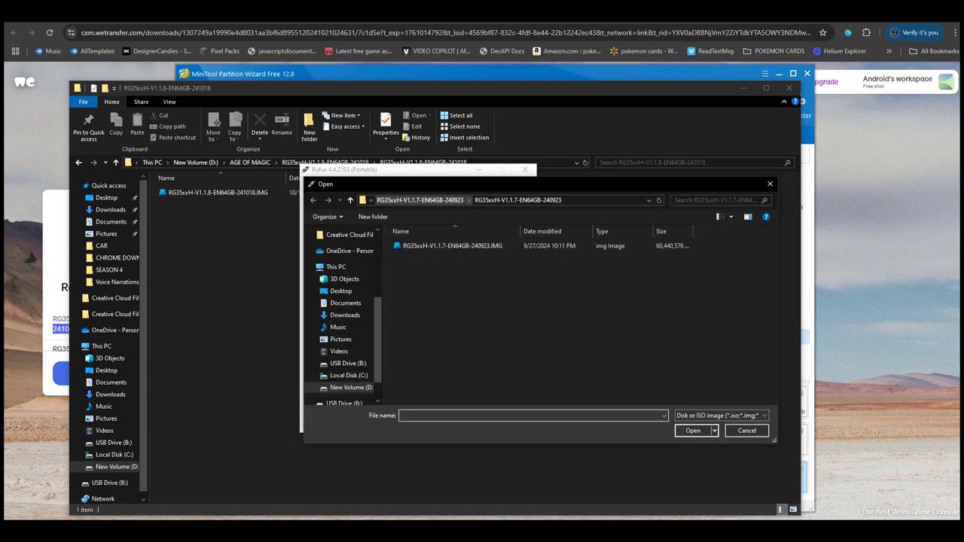
{"action": "scroll", "coordinate": [343, 316], "scroll_direction": "up", "scroll_amount": 2}
{"action": "scroll", "coordinate": [342, 316], "scroll_direction": "up", "scroll_amount": 2}
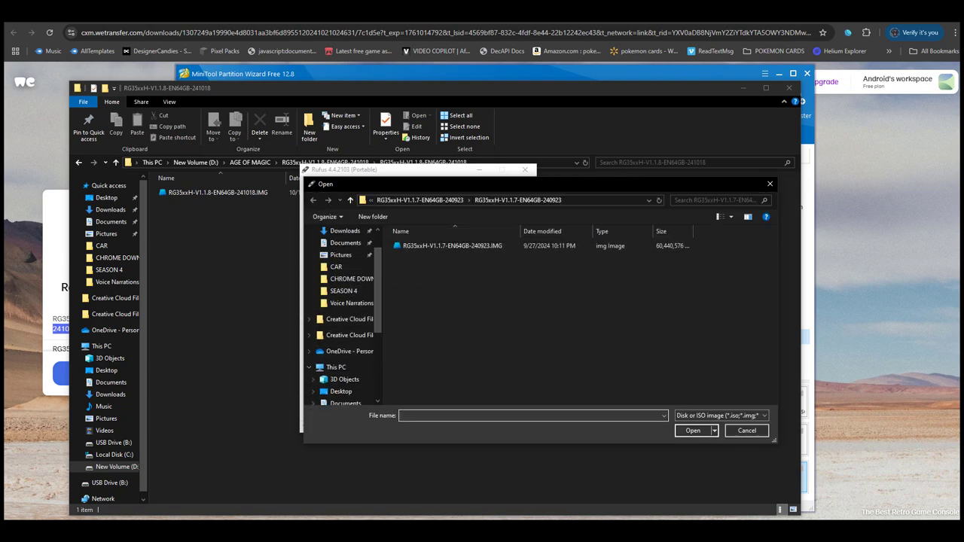
{"action": "left_click", "coordinate": [350, 200]}
{"action": "left_click", "coordinate": [350, 200]}
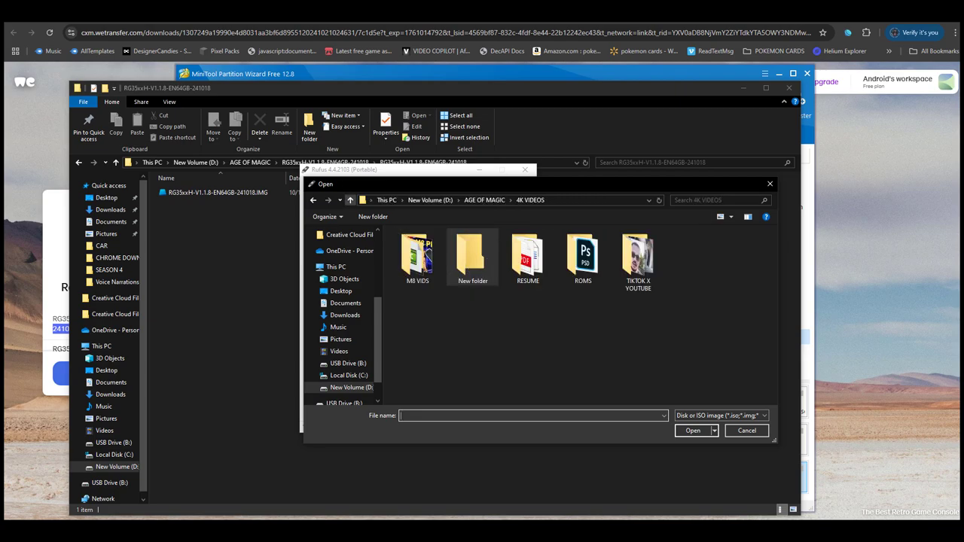
{"action": "left_click", "coordinate": [350, 200]}
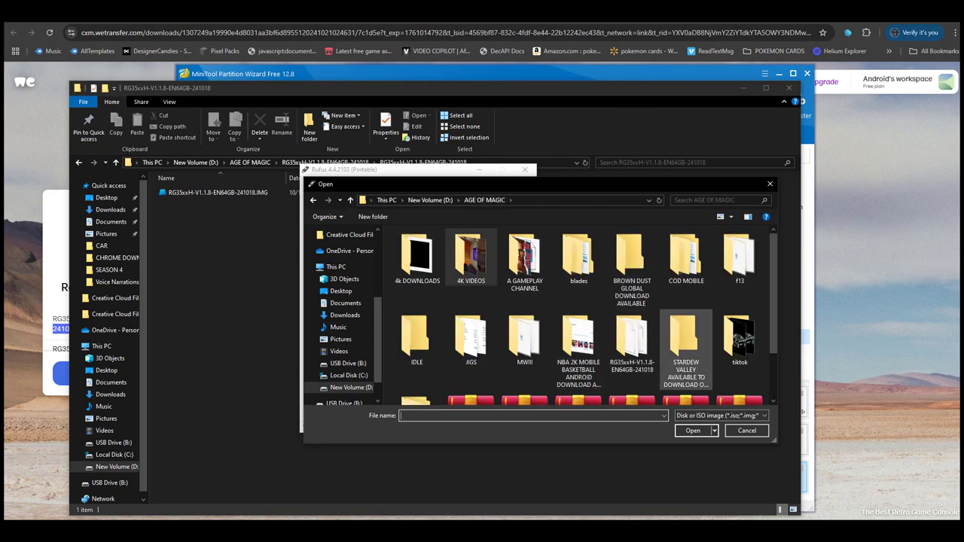
{"action": "double_click", "coordinate": [632, 339]}
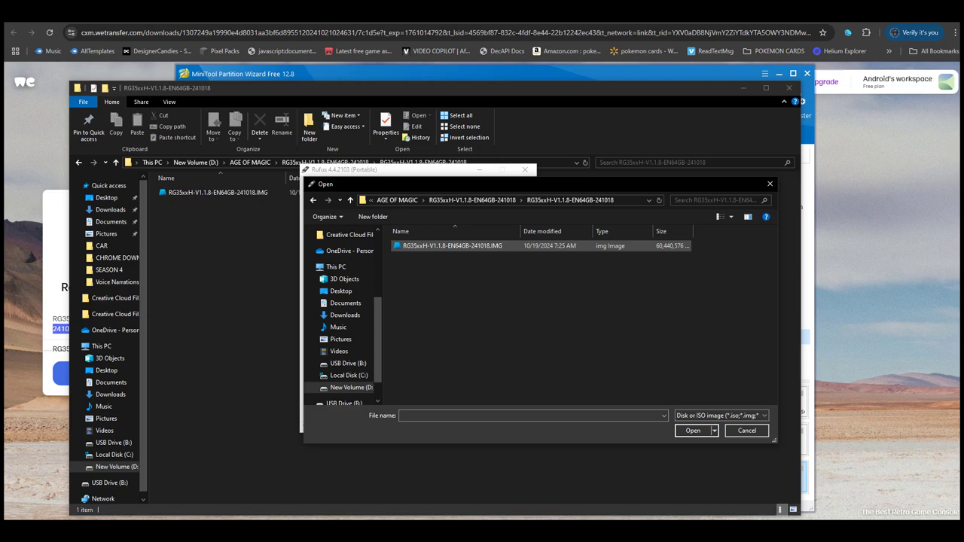
- Load RG35xxH-V1.1.8-EN64GB-241018.IMG and start writing it, accepting the erase warning
{"action": "left_click", "coordinate": [452, 246]}
{"action": "left_click", "coordinate": [691, 430]}
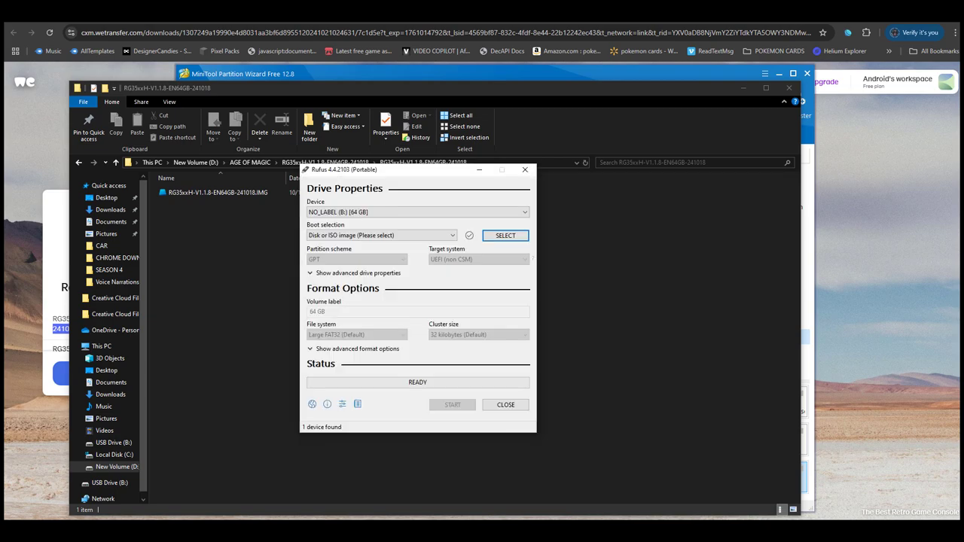
{"action": "left_click", "coordinate": [452, 405]}
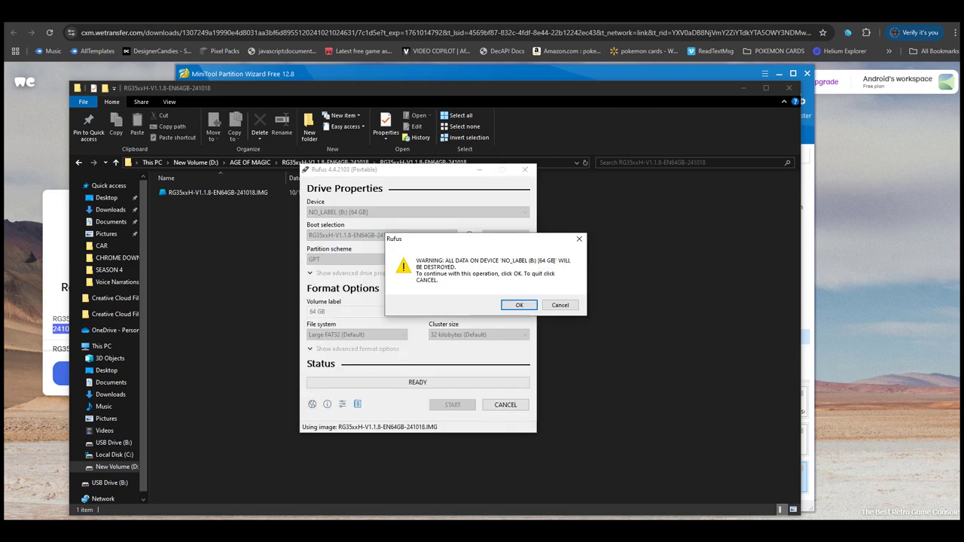
{"action": "key", "text": "Return"}
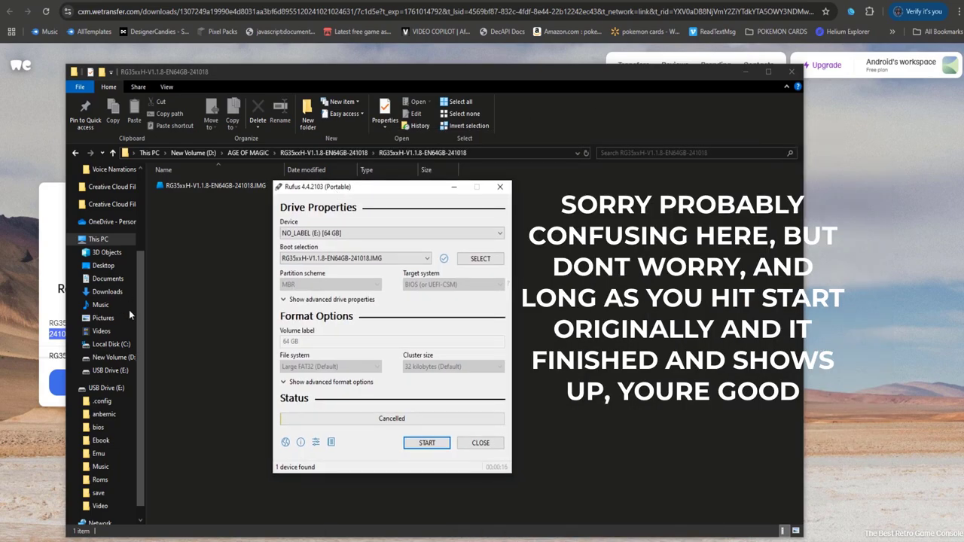
- Browse the bios, .config and Ebook folders on USB Drive (E:), then eject the drive
{"action": "scroll", "coordinate": [139, 300], "scroll_direction": "down", "scroll_amount": 1}
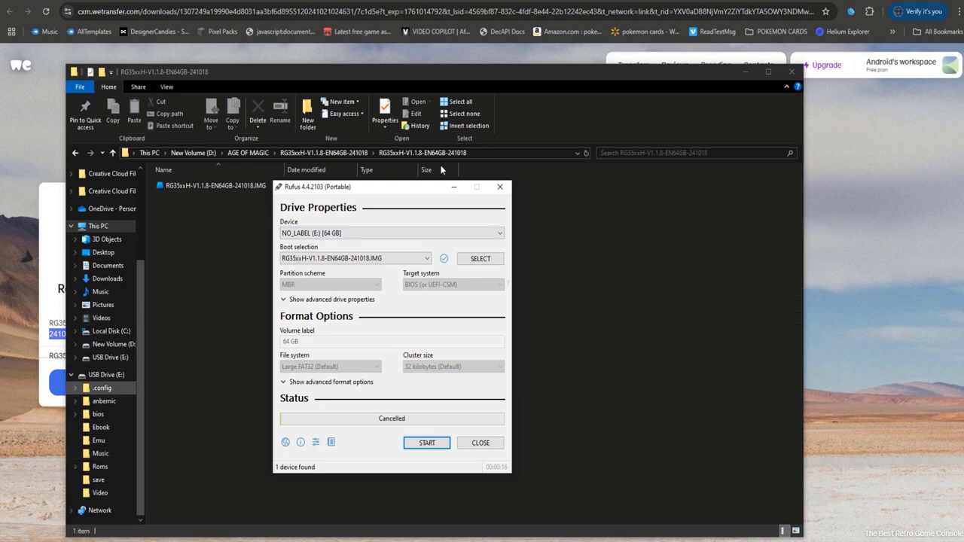
{"action": "left_click", "coordinate": [106, 374]}
{"action": "left_click", "coordinate": [98, 414]}
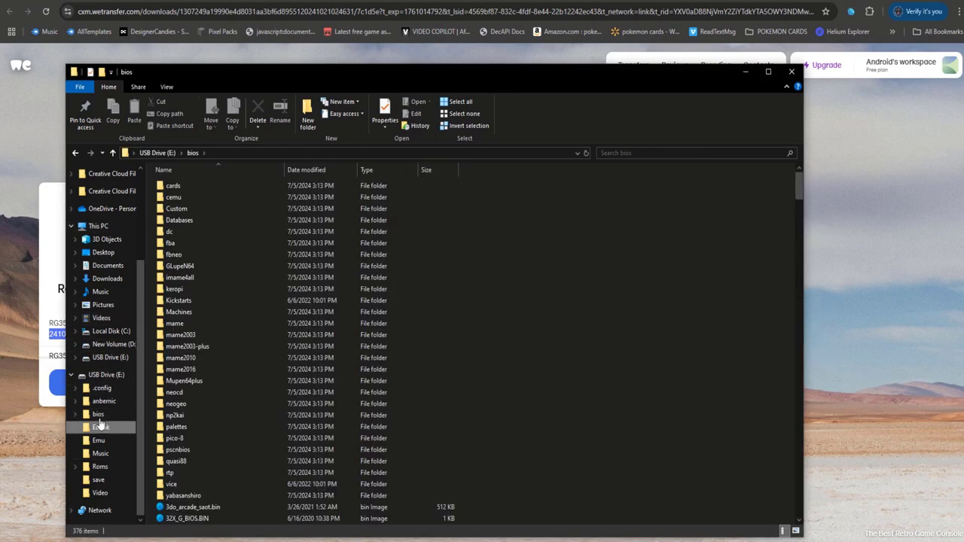
{"action": "left_click", "coordinate": [101, 388]}
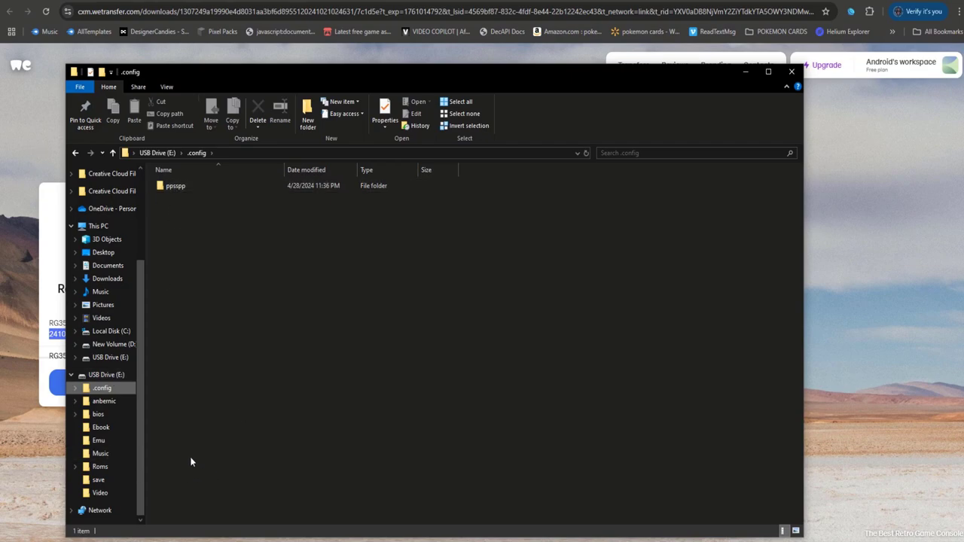
{"action": "left_click", "coordinate": [109, 428]}
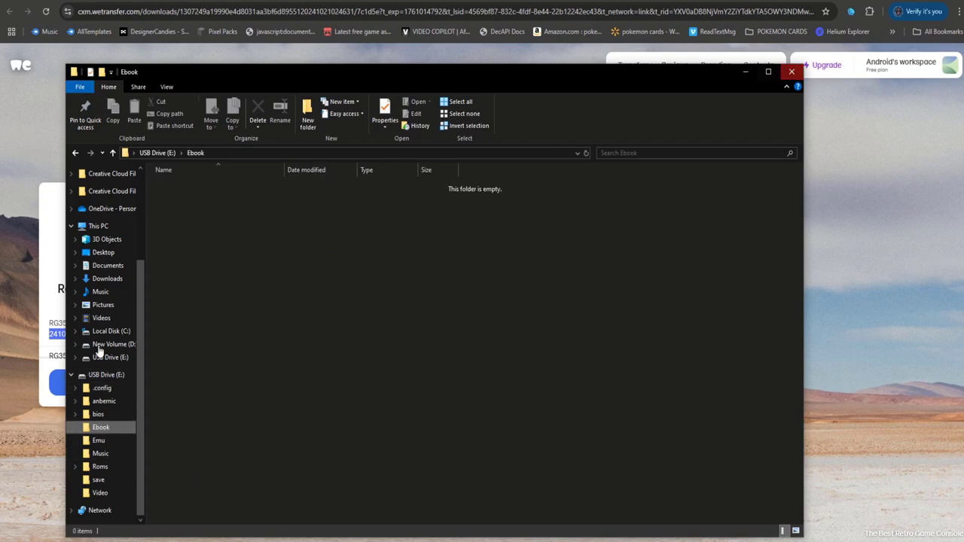
{"action": "right_click", "coordinate": [126, 377]}
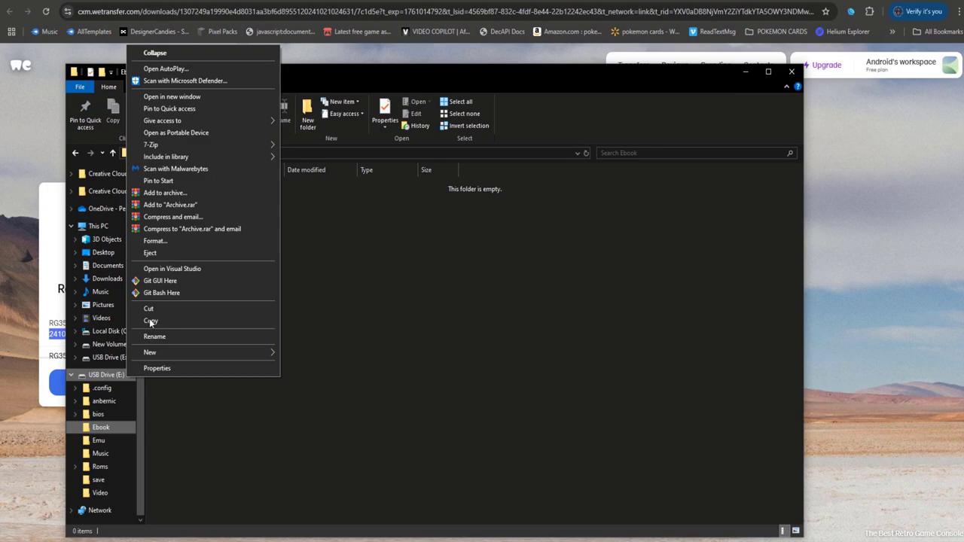
{"action": "left_click", "coordinate": [162, 254]}
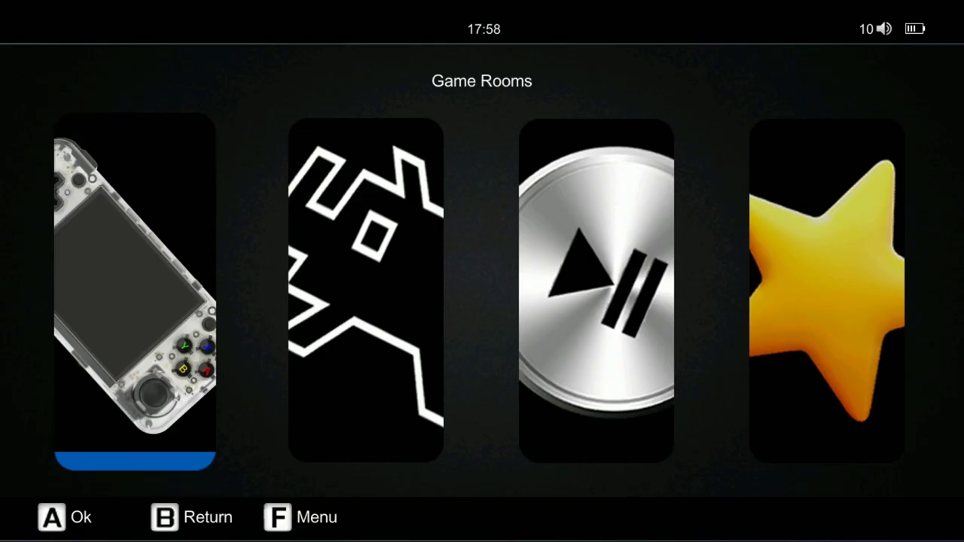
- Move across the home menu to App Center and open its settings list
{"action": "key", "text": "Right"}
{"action": "key", "text": "Left"}
{"action": "key", "text": "Right"}
{"action": "key", "text": "Right"}
{"action": "key", "text": "Left"}
{"action": "key", "text": "Right"}
{"action": "key", "text": "Left"}
{"action": "key", "text": "Right"}
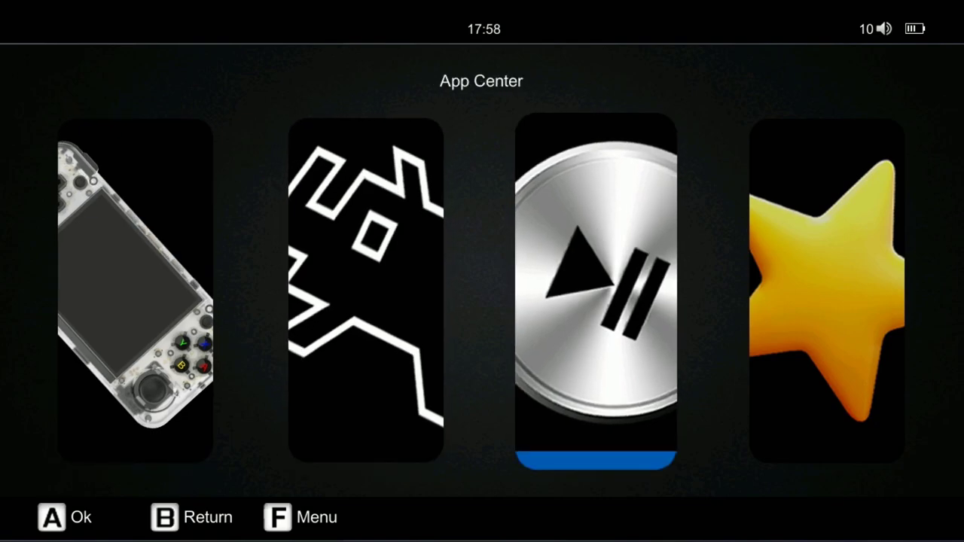
{"action": "key", "text": "Return"}
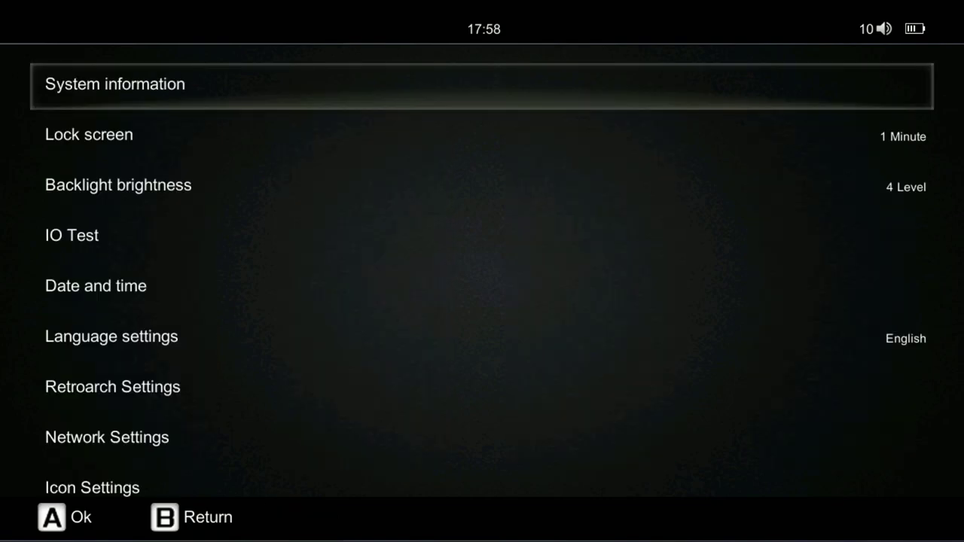
- Open System information, read firmware V1.1.8 (20241018), and back out
{"action": "key", "text": "Up"}
{"action": "key", "text": "Up"}
{"action": "key", "text": "Up"}
{"action": "key", "text": "Up"}
{"action": "key", "text": "Down"}
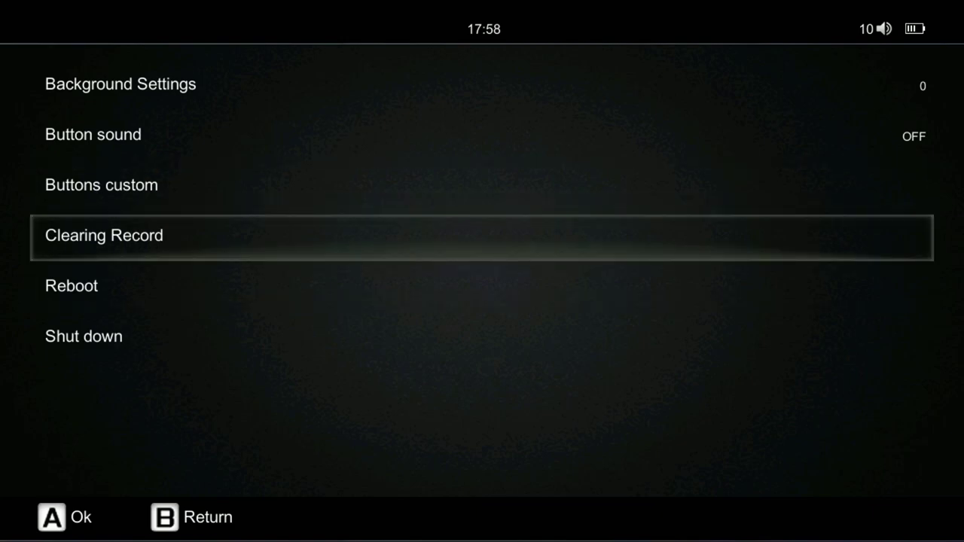
{"action": "key", "text": "Down"}
{"action": "key", "text": "Down"}
{"action": "key", "text": "Down"}
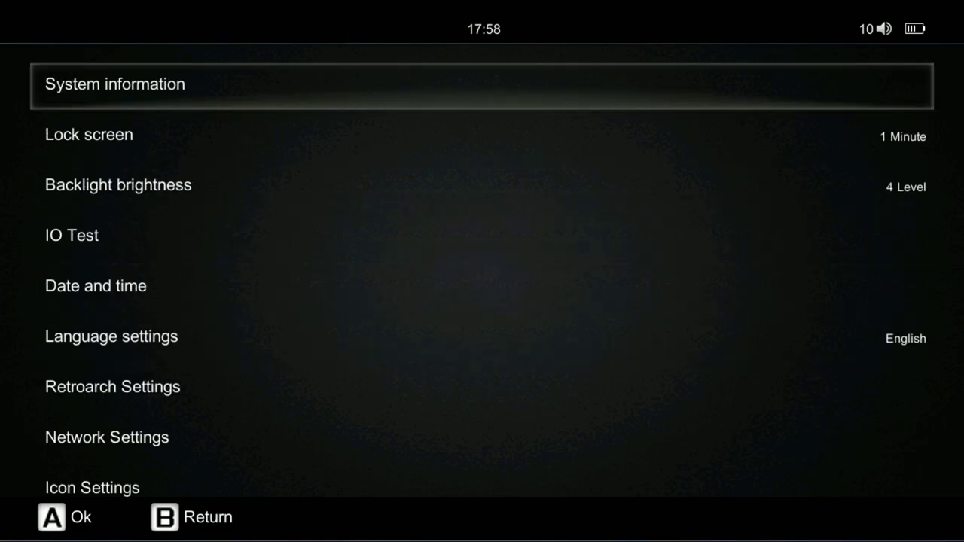
{"action": "key", "text": "Return"}
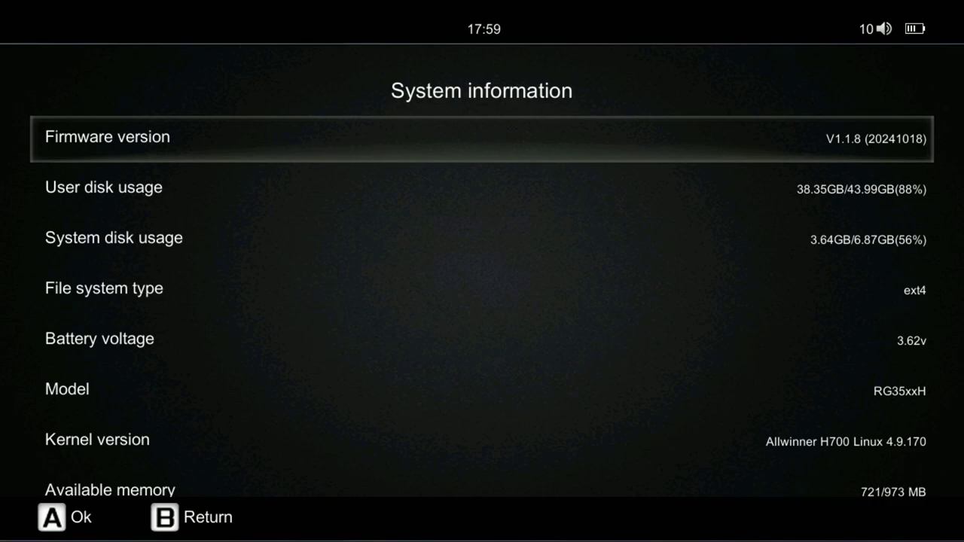
{"action": "key", "text": "Down"}
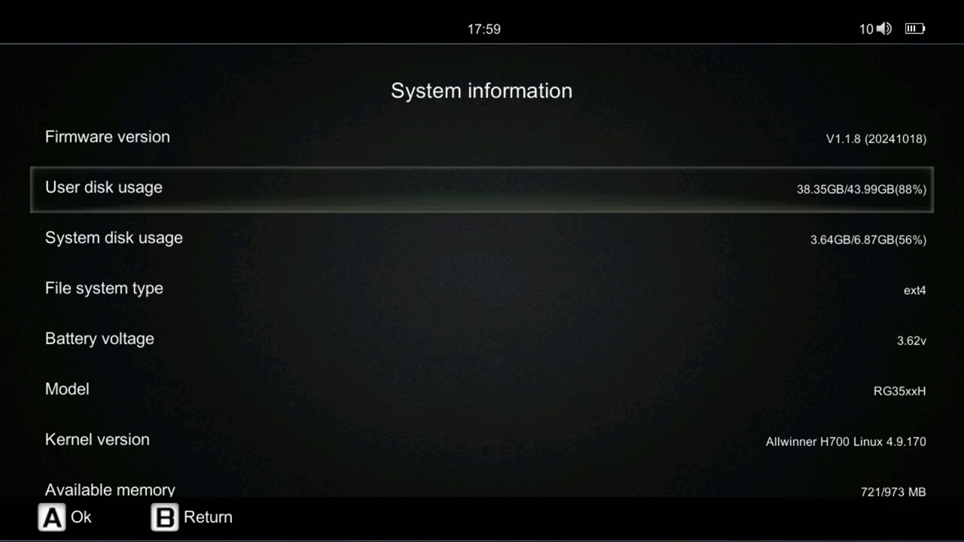
{"action": "key", "text": "Escape"}
{"action": "key", "text": "Down"}
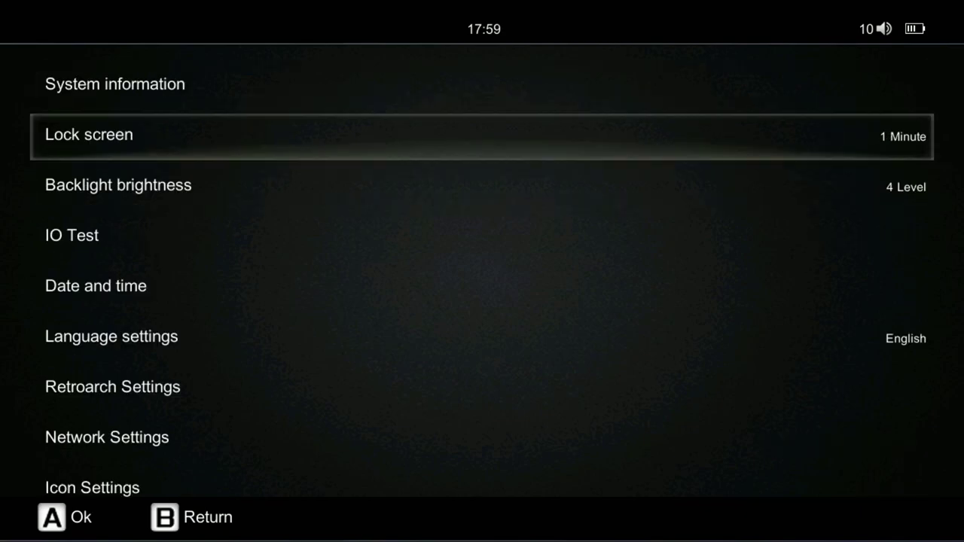
- Open Game Rooms and scroll through the 30-game CPS1 GAME list
{"action": "key", "text": "Escape"}
{"action": "key", "text": "Left"}
{"action": "key", "text": "Left"}
{"action": "key", "text": "Return"}
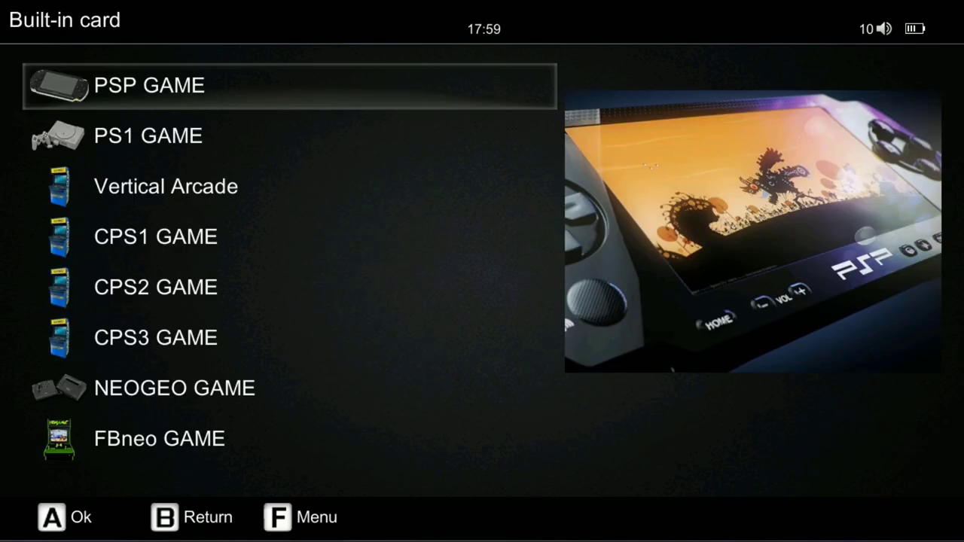
{"action": "key", "text": "Down"}
{"action": "key", "text": "Down"}
{"action": "key", "text": "Down"}
{"action": "key", "text": "Return"}
{"action": "key", "text": "Down"}
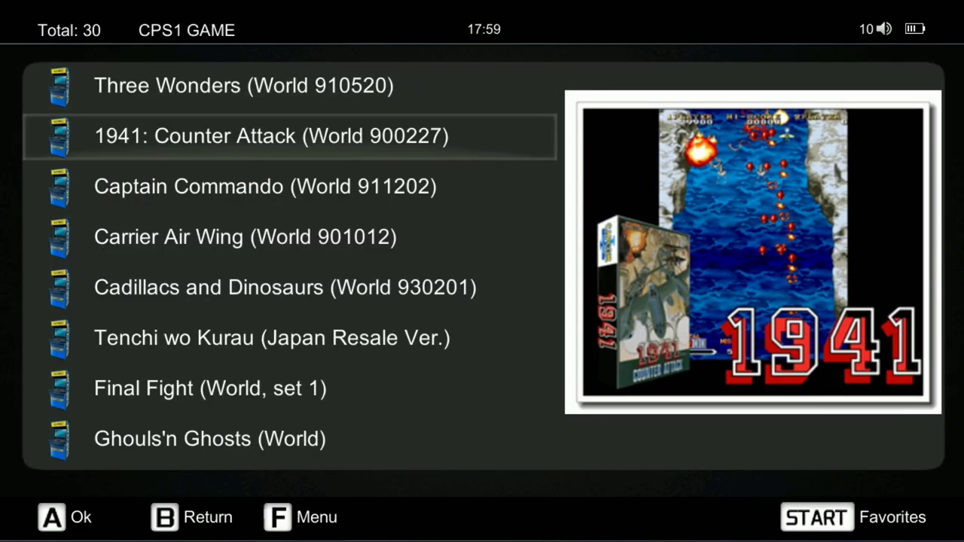
{"action": "key", "text": "Down"}
{"action": "key", "text": "Right"}
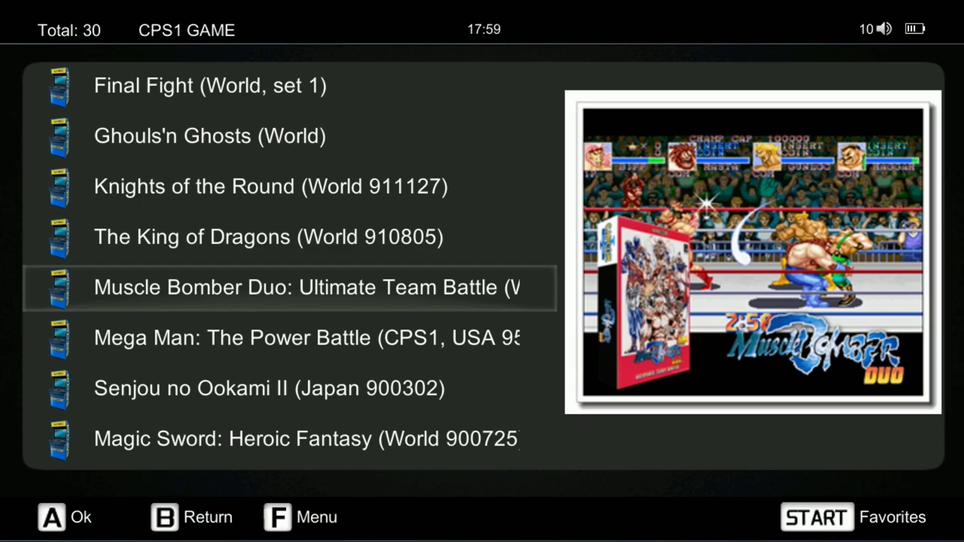
{"action": "key", "text": "Escape"}
- Open the SMS GAME list, scroll its 353 games, and return
{"action": "key", "text": "Down"}
{"action": "key", "text": "Down"}
{"action": "key", "text": "Down"}
{"action": "key", "text": "Down"}
{"action": "key", "text": "Down"}
{"action": "key", "text": "Down"}
{"action": "key", "text": "Down"}
{"action": "key", "text": "Down"}
{"action": "key", "text": "Down"}
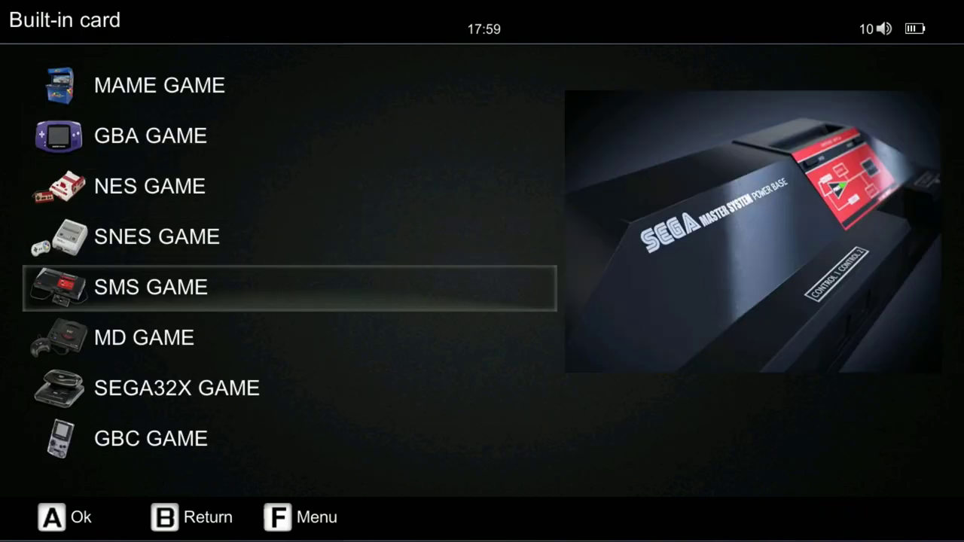
{"action": "key", "text": "Return"}
{"action": "key", "text": "Down"}
{"action": "key", "text": "Down"}
{"action": "key", "text": "Down"}
{"action": "key", "text": "Down"}
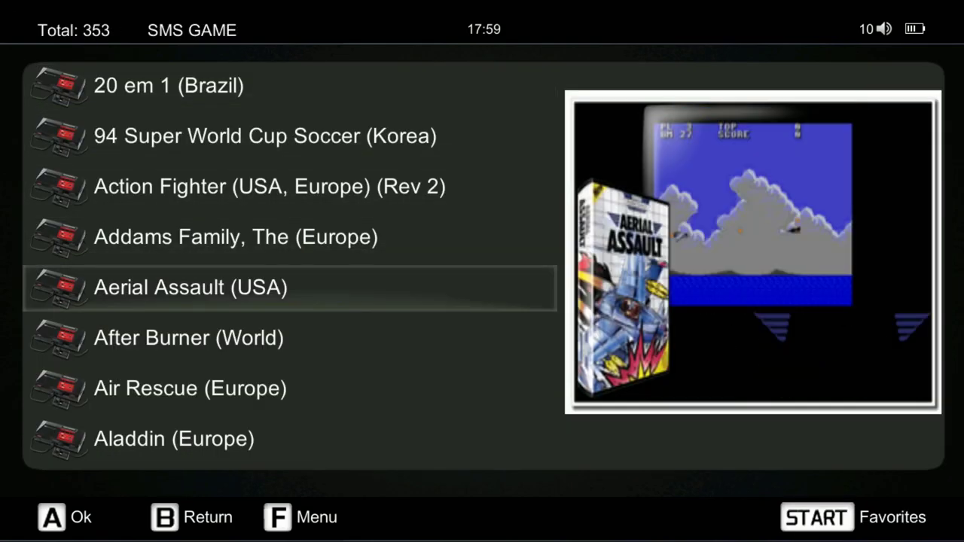
{"action": "key", "text": "Down"}
{"action": "key", "text": "Down"}
{"action": "key", "text": "Escape"}
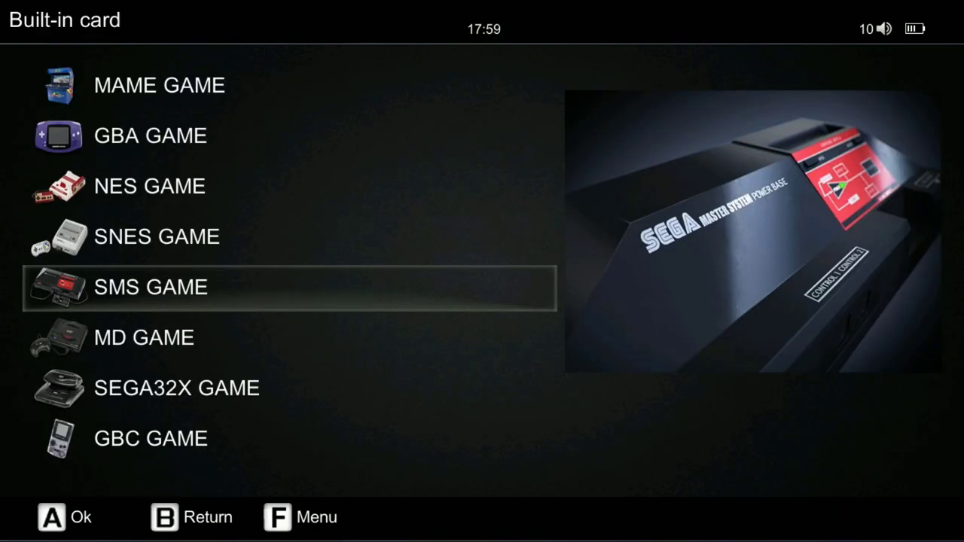